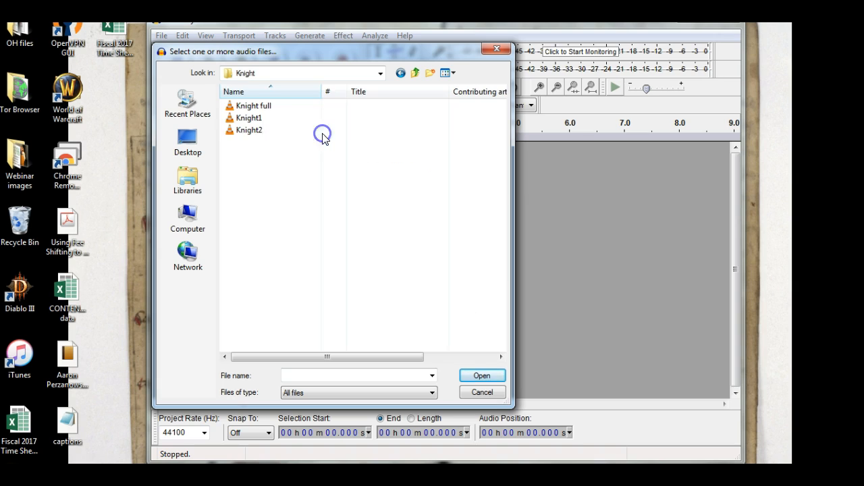
# - Check the file types of the Knight full and Knight1 files in their properties
pyautogui.click(279, 120)
pyautogui.click(274, 129)
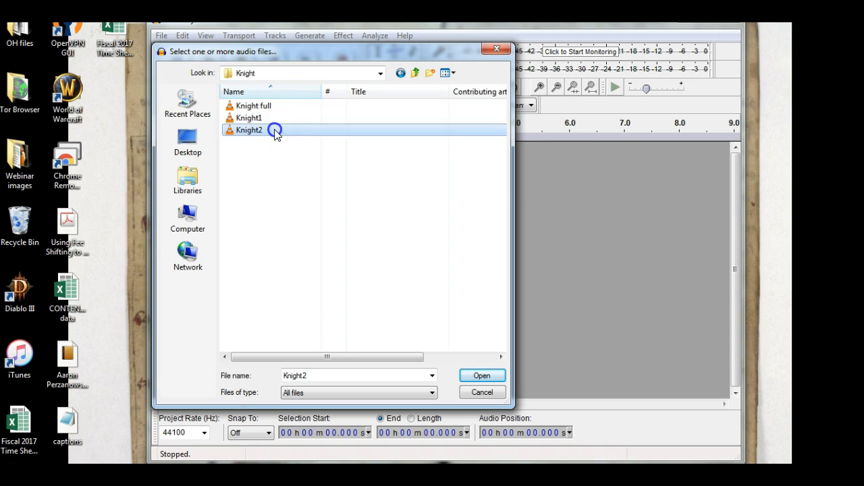
pyautogui.click(274, 106)
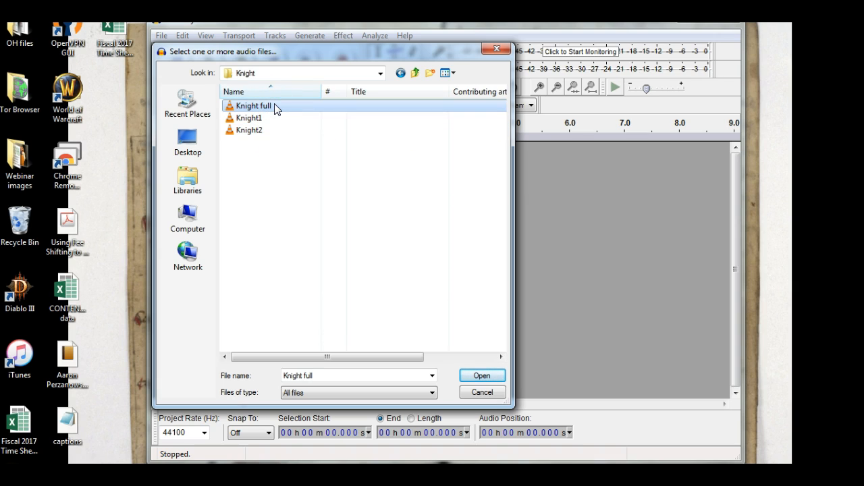
pyautogui.rightClick(275, 108)
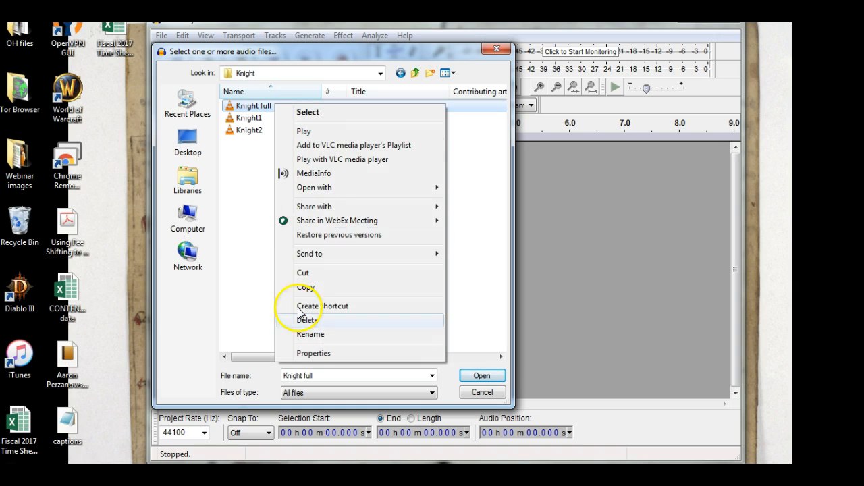
pyautogui.click(321, 354)
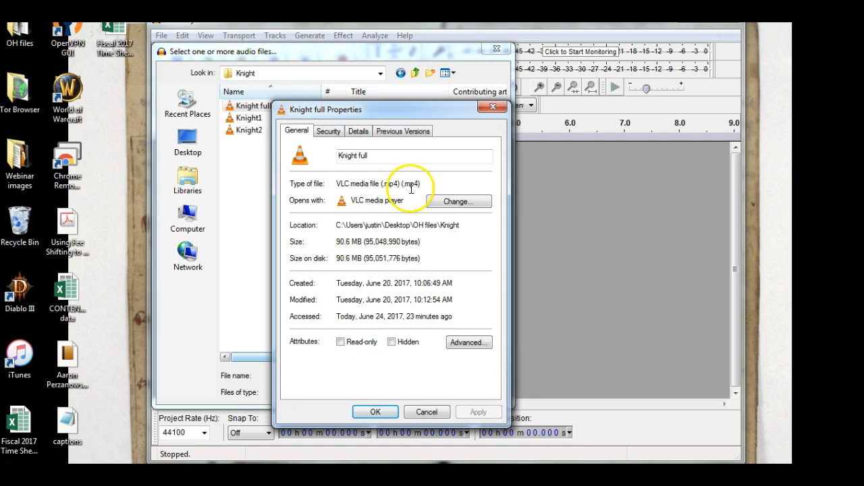
pyautogui.click(490, 109)
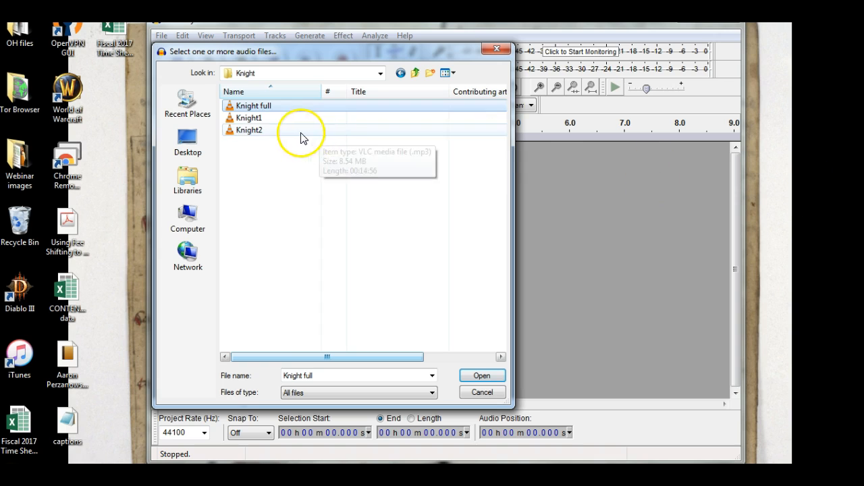
pyautogui.rightClick(261, 117)
pyautogui.click(327, 398)
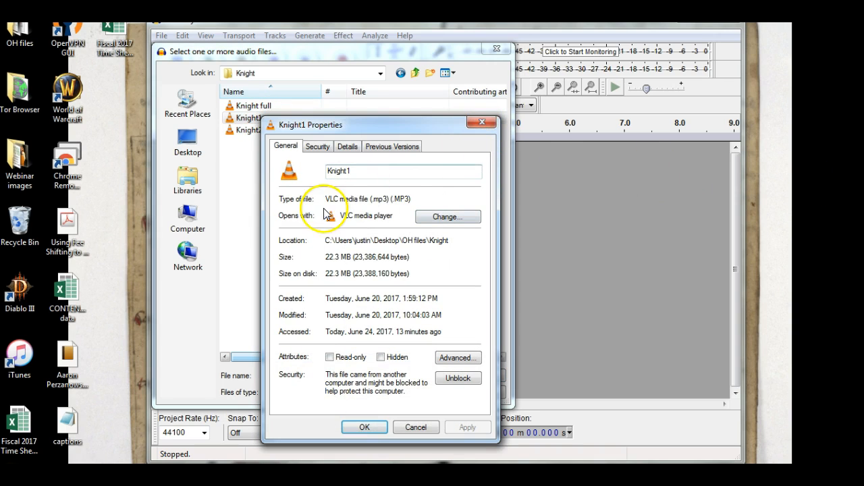
pyautogui.click(478, 126)
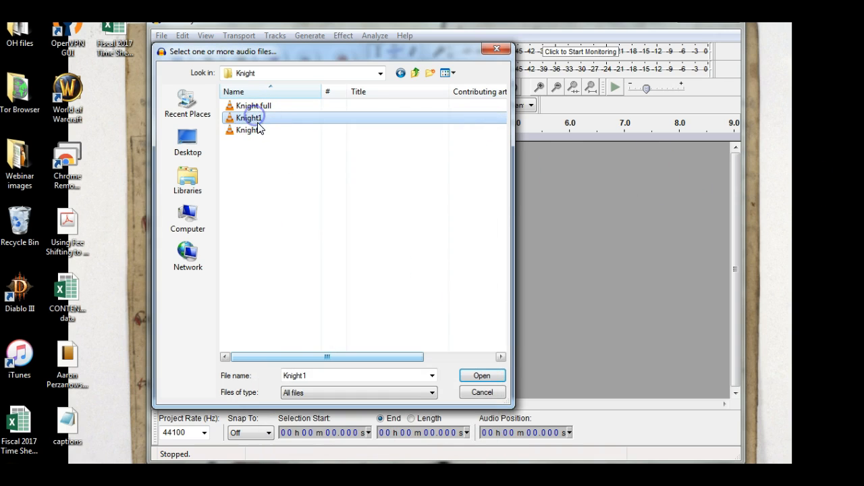
# - Open the Knight1 and Knight2 audio files together from the Knight folder
pyautogui.click(257, 180)
pyautogui.click(266, 117)
pyautogui.hotkey('shift', 'Down')
pyautogui.click(481, 376)
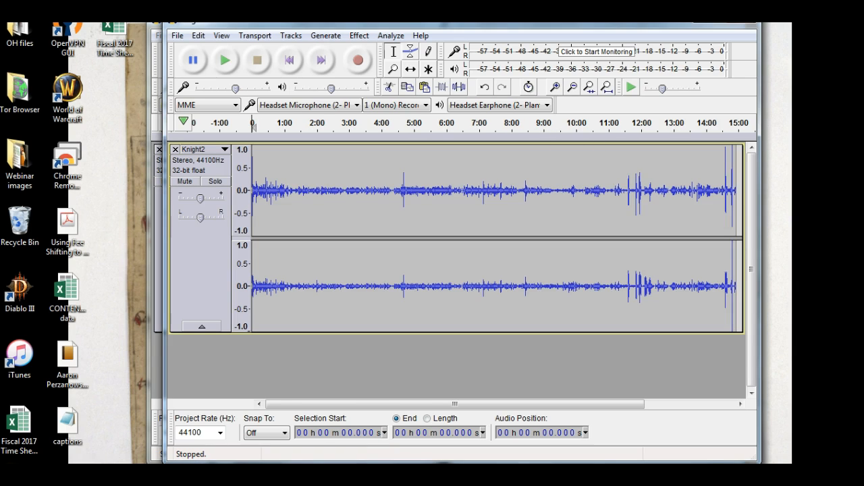
# - Move the Knight2 window aside, bring the Knight1 window to the front and reposition it so its title bar is accessible
pyautogui.moveTo(448, 26); pyautogui.dragTo(492, 107)
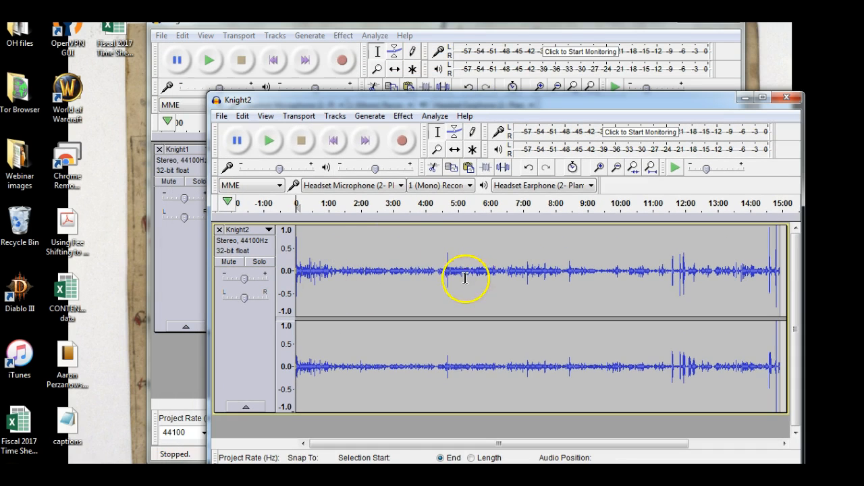
pyautogui.click(165, 386)
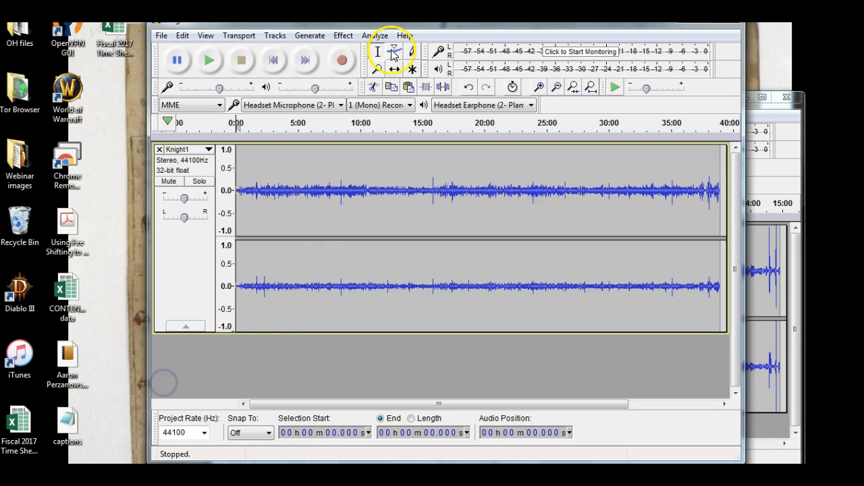
pyautogui.moveTo(391, 19); pyautogui.dragTo(381, 55)
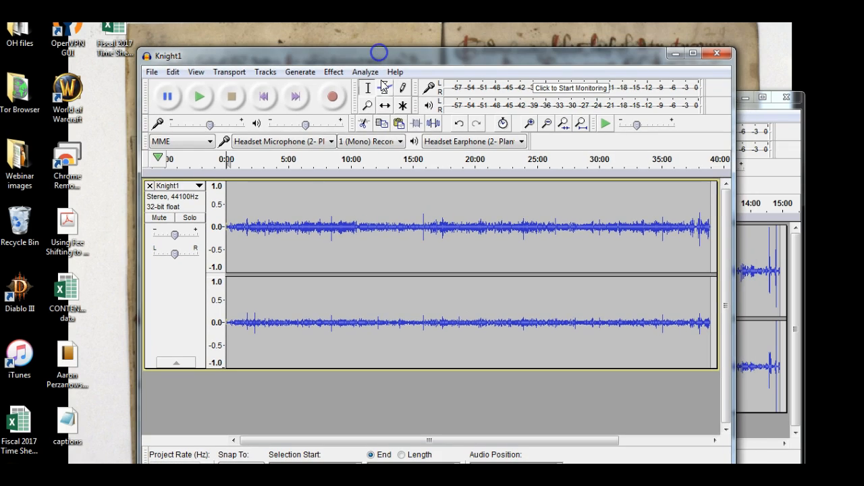
pyautogui.hotkey('ctrl', 'a')
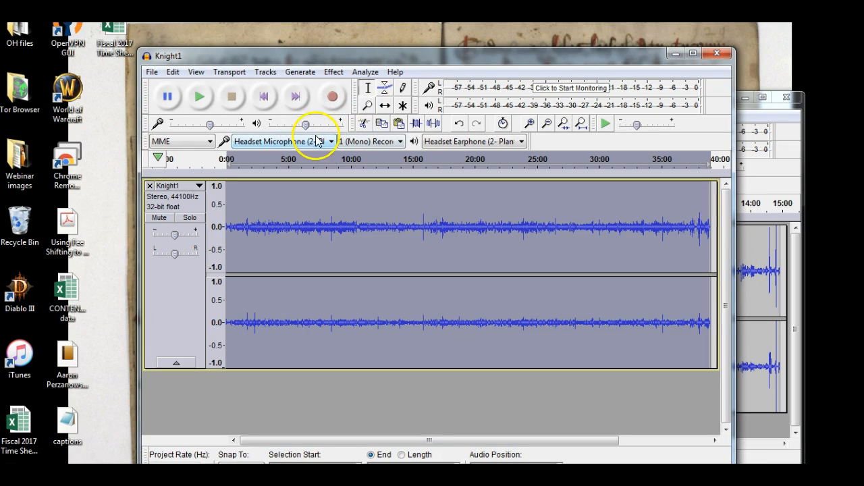
pyautogui.click(300, 71)
pyautogui.moveTo(262, 74)
pyautogui.moveTo(301, 76)
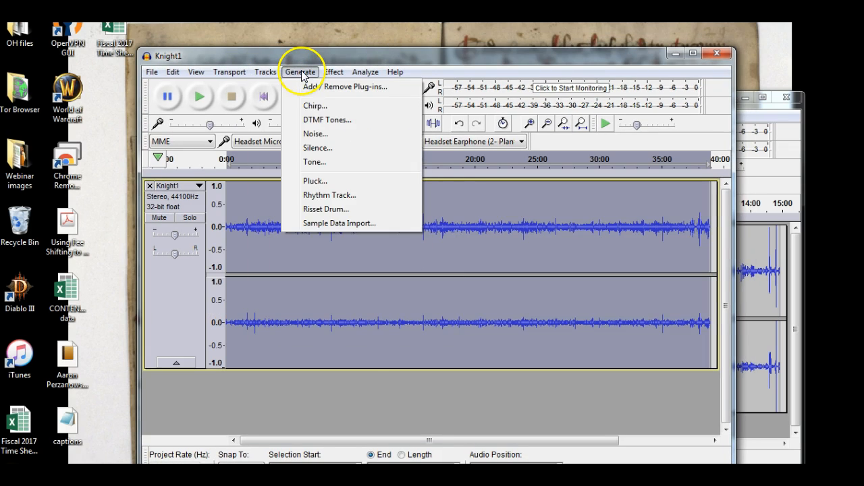
pyautogui.click(357, 413)
pyautogui.click(352, 407)
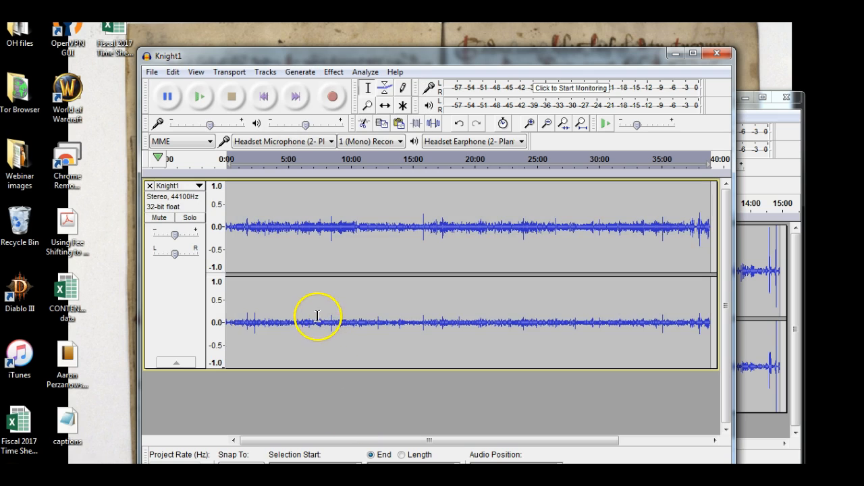
# - Select the whole Knight1 track and preview the Amplify effect at its default amplification
pyautogui.hotkey('ctrl', 'a')
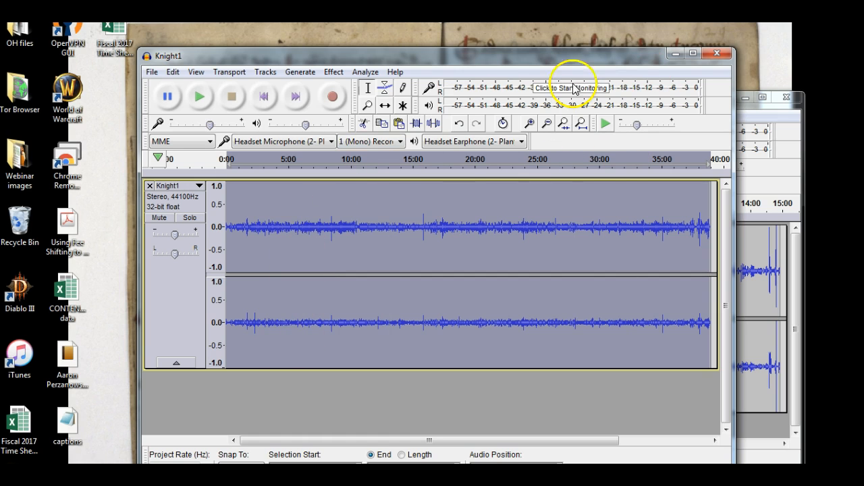
pyautogui.click(332, 72)
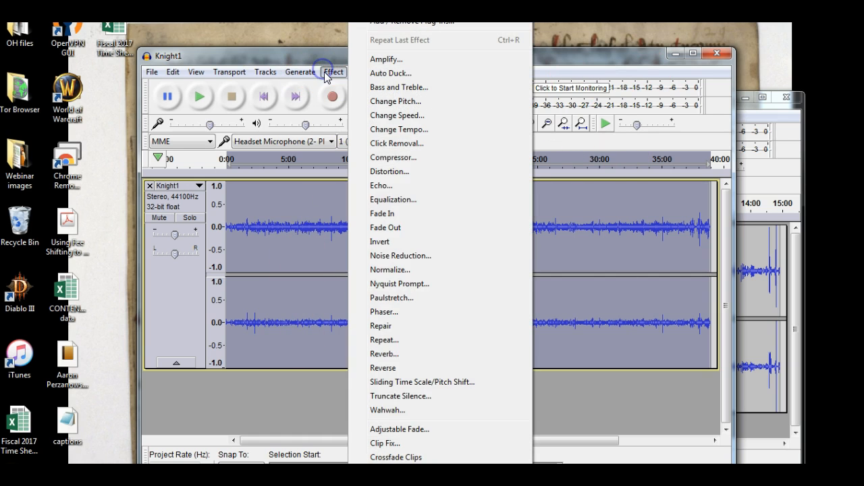
pyautogui.click(386, 60)
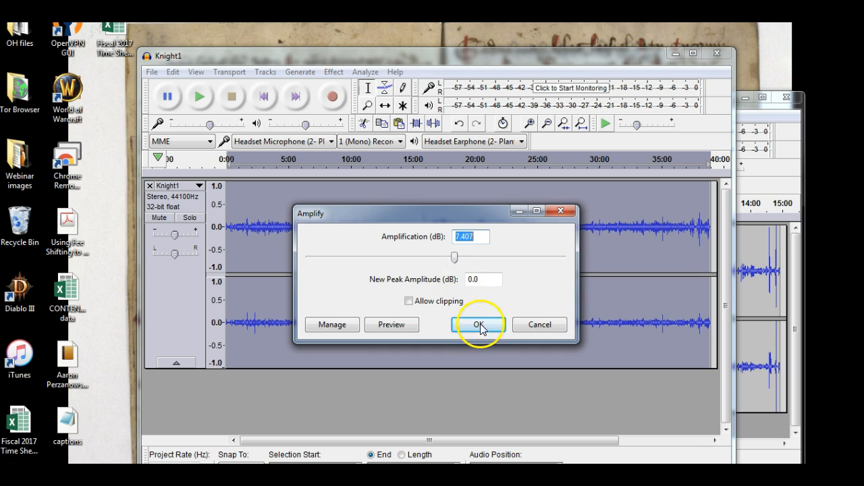
pyautogui.click(393, 327)
pyautogui.click(396, 325)
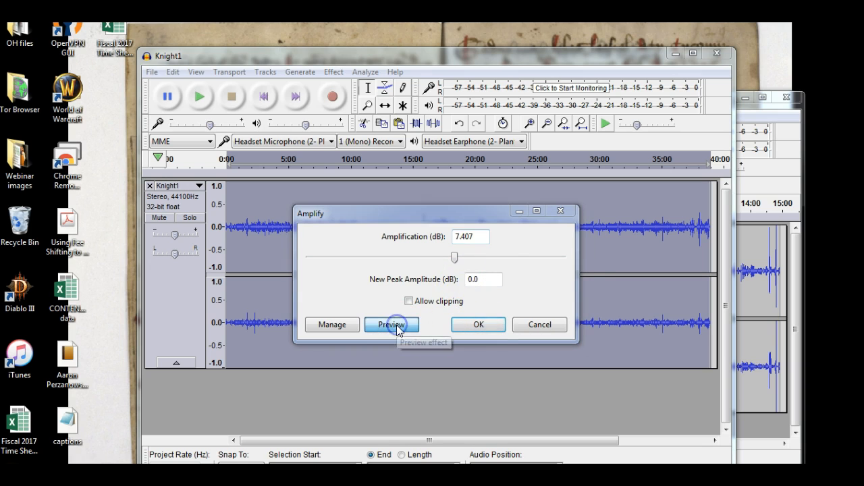
pyautogui.click(436, 323)
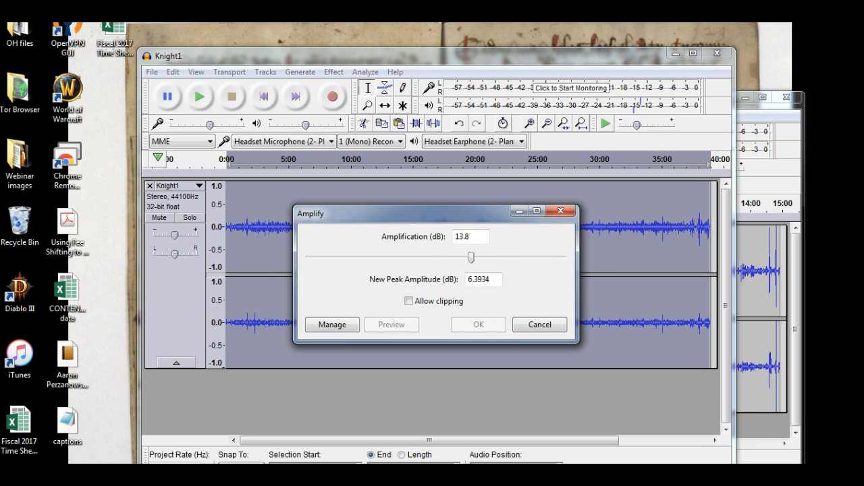
# - Set the amplification to 17.8 dB with clipping allowed and preview the result
pyautogui.click(796, 475)
pyautogui.click(796, 476)
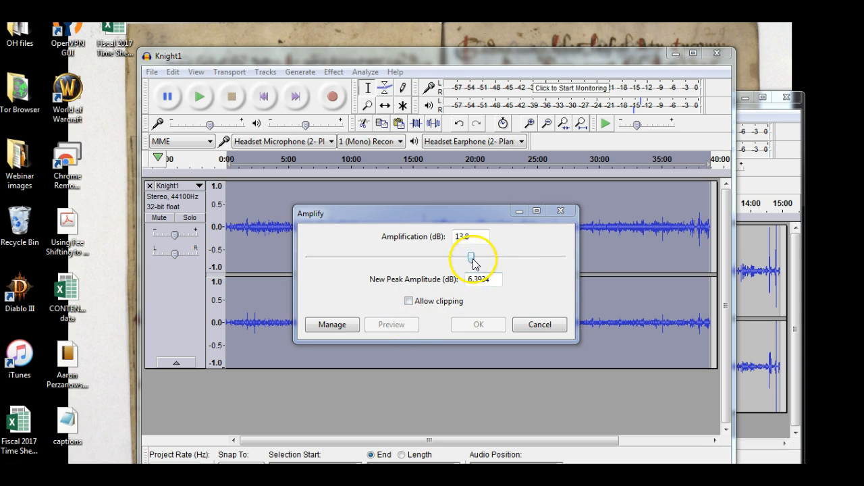
pyautogui.moveTo(473, 264); pyautogui.dragTo(484, 265)
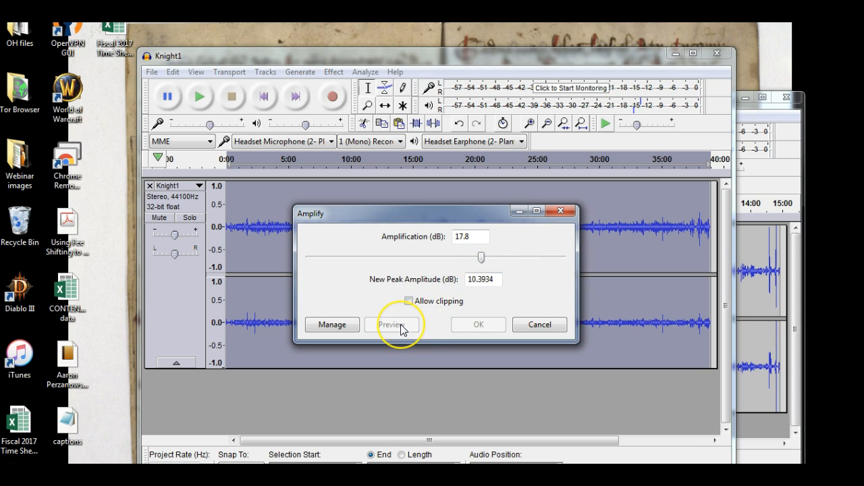
pyautogui.click(363, 289)
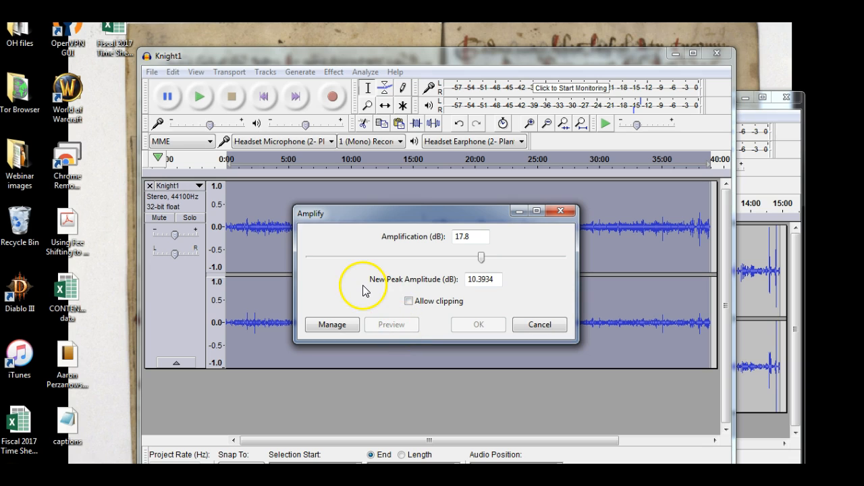
pyautogui.click(412, 302)
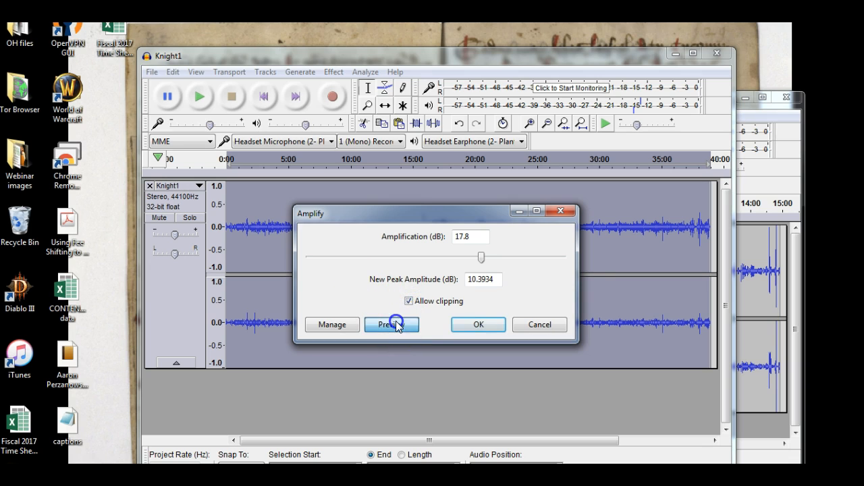
pyautogui.click(395, 323)
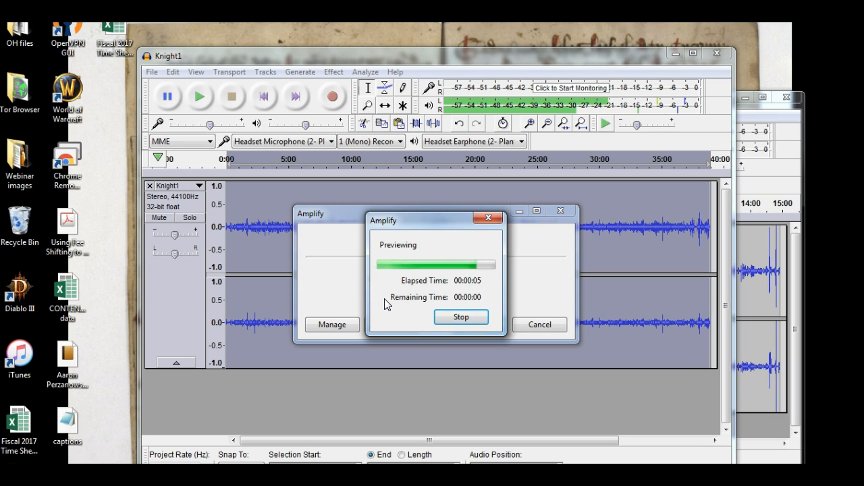
# - Check the system volume while previewing the amplification again, and apply it to the Knight1 track
pyautogui.click(301, 352)
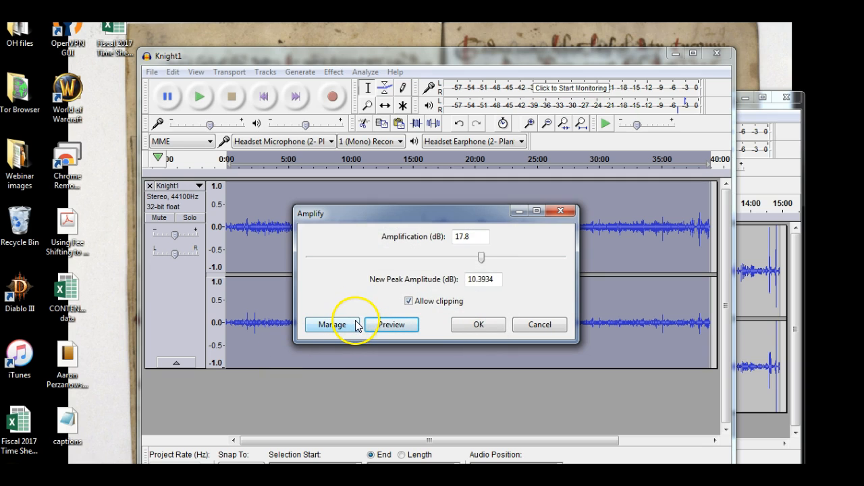
pyautogui.click(800, 475)
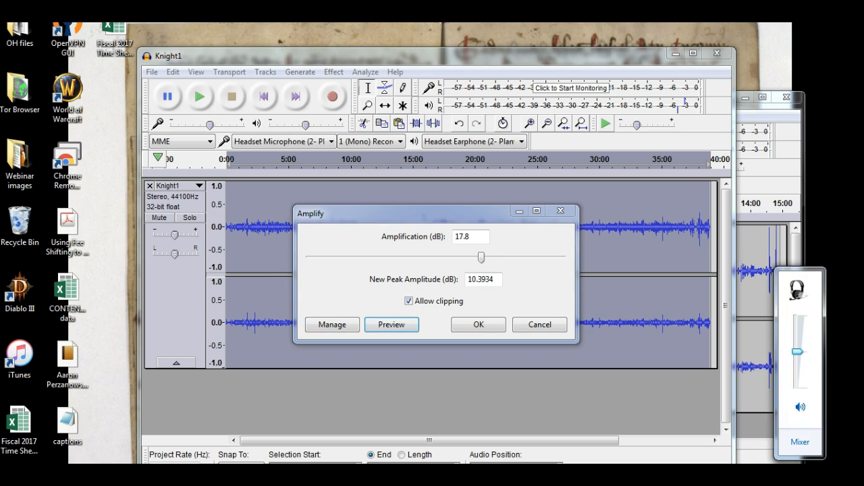
pyautogui.moveTo(799, 355); pyautogui.dragTo(799, 354)
pyautogui.click(525, 302)
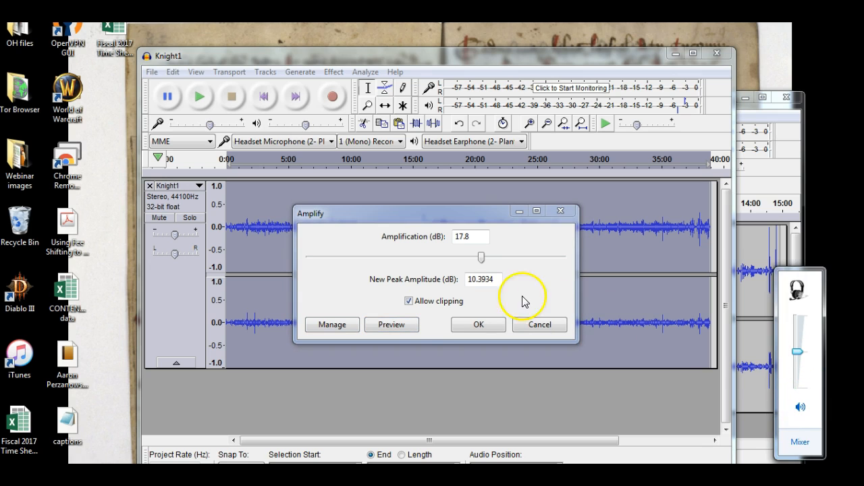
pyautogui.click(392, 327)
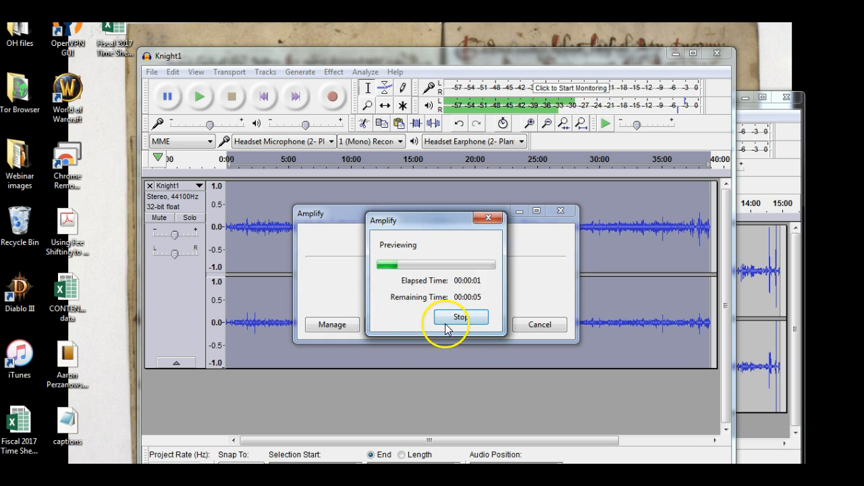
pyautogui.click(446, 323)
pyautogui.click(470, 326)
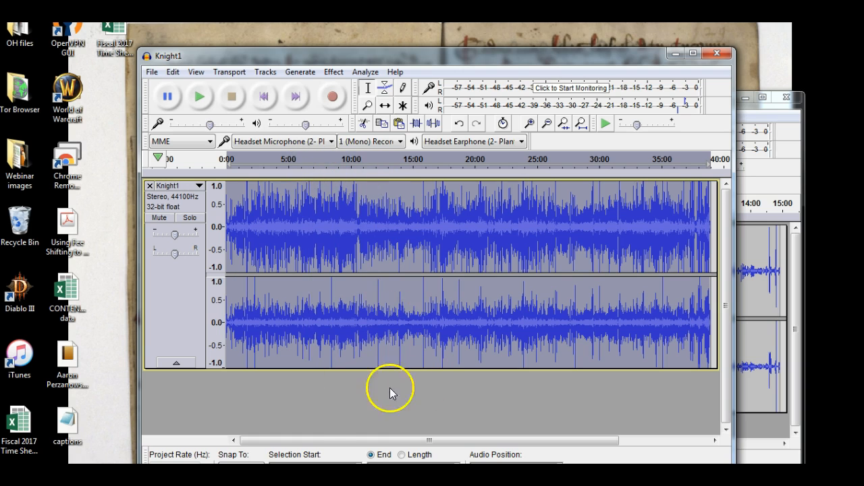
# - Zoom in on the amplified Knight1 waveform and examine the first seconds of the recording
pyautogui.click(330, 72)
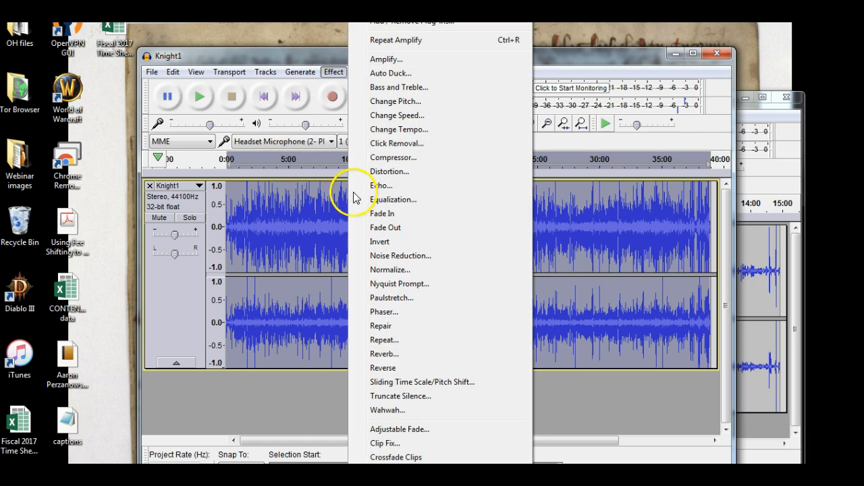
pyautogui.click(291, 243)
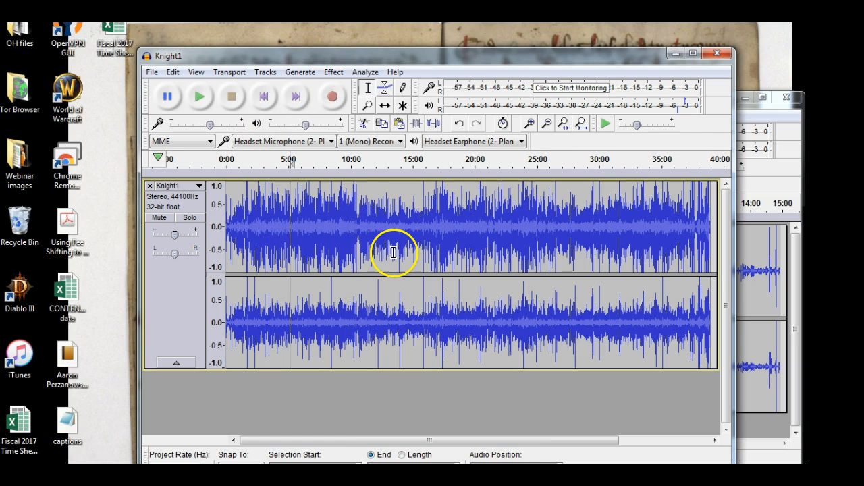
pyautogui.click(457, 440)
pyautogui.moveTo(456, 439); pyautogui.dragTo(432, 443)
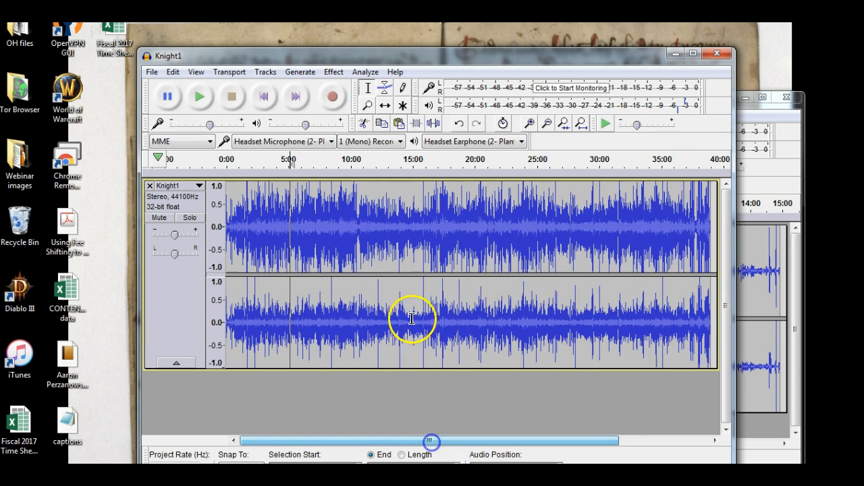
pyautogui.scroll(1, 397, 285)
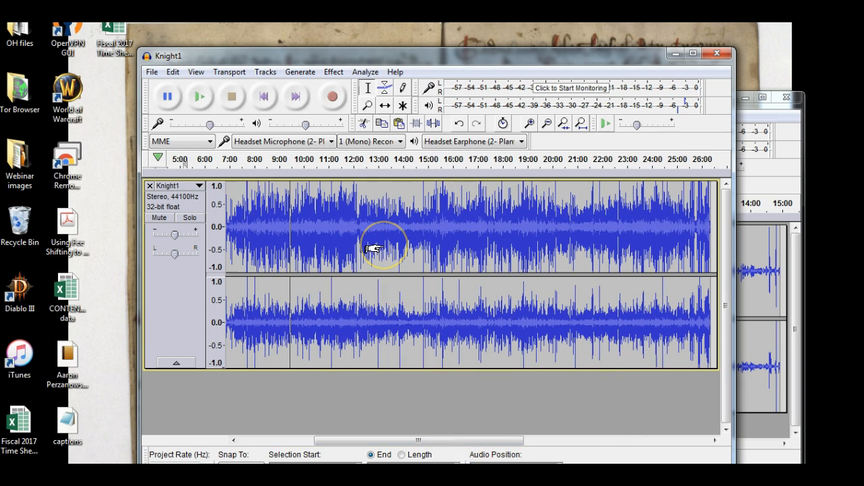
pyautogui.scroll(3, 378, 246)
pyautogui.scroll(-5, 383, 248)
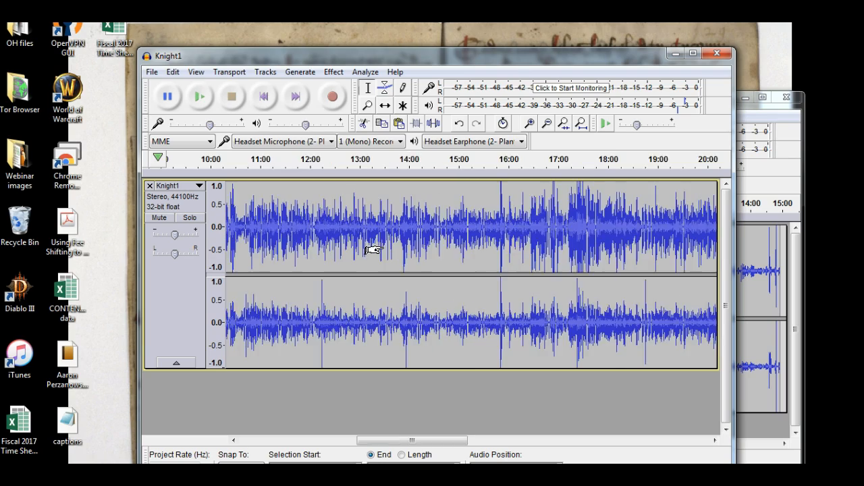
pyautogui.scroll(10, 383, 251)
pyautogui.scroll(2, 372, 251)
pyautogui.scroll(-4, 372, 252)
pyautogui.moveTo(545, 442); pyautogui.dragTo(250, 440)
pyautogui.moveTo(471, 441); pyautogui.dragTo(234, 440)
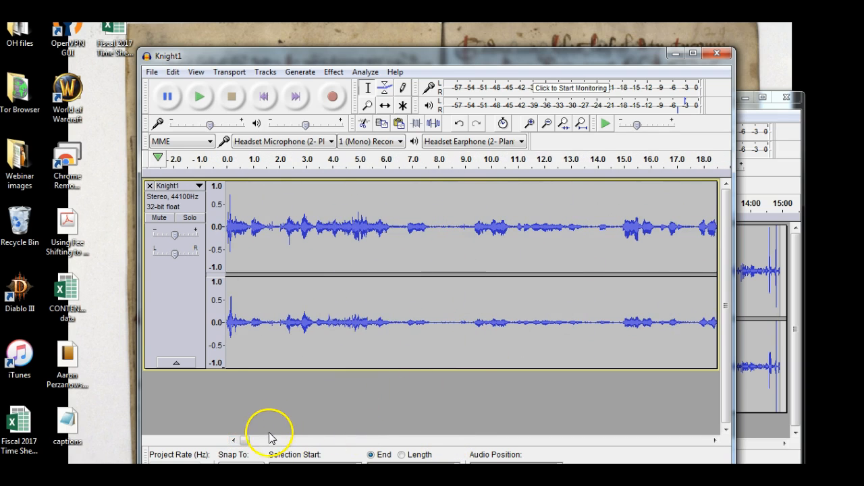
# - Look through the amplified Knight1 waveform and play the quiet passage near its end, from about 37:44
pyautogui.moveTo(239, 442); pyautogui.dragTo(253, 446)
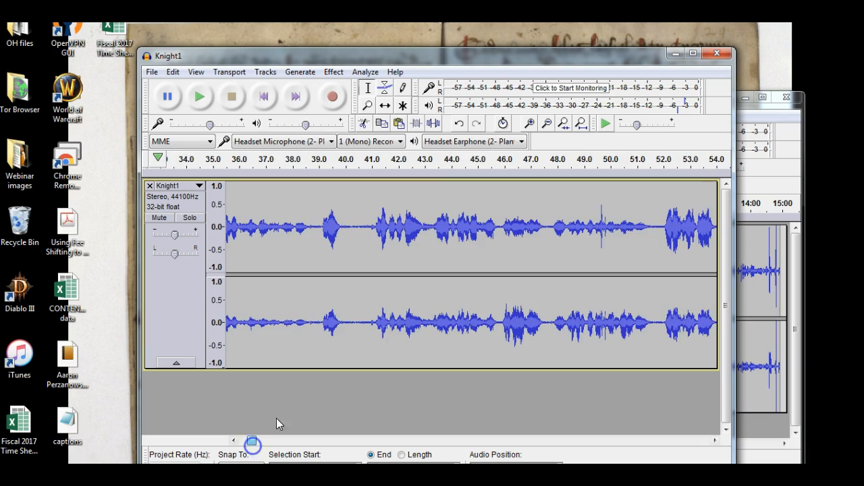
pyautogui.scroll(-1, 364, 299)
pyautogui.scroll(-2, 364, 298)
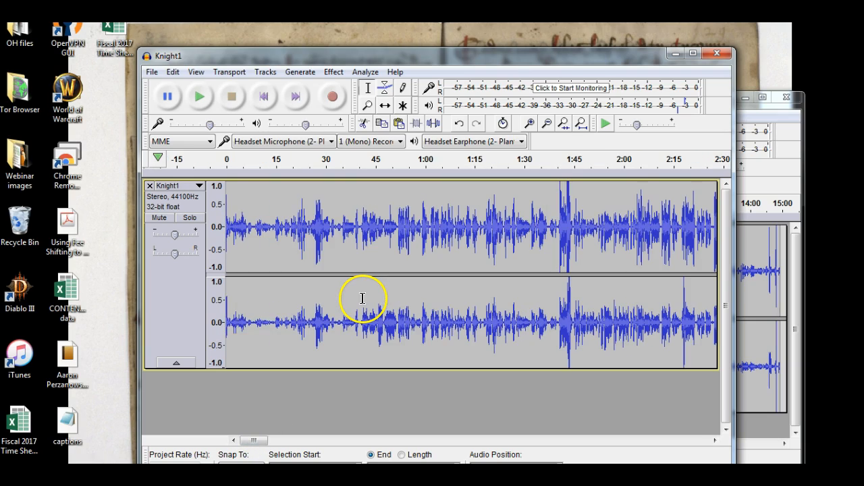
pyautogui.moveTo(266, 430); pyautogui.dragTo(689, 426)
pyautogui.click(200, 98)
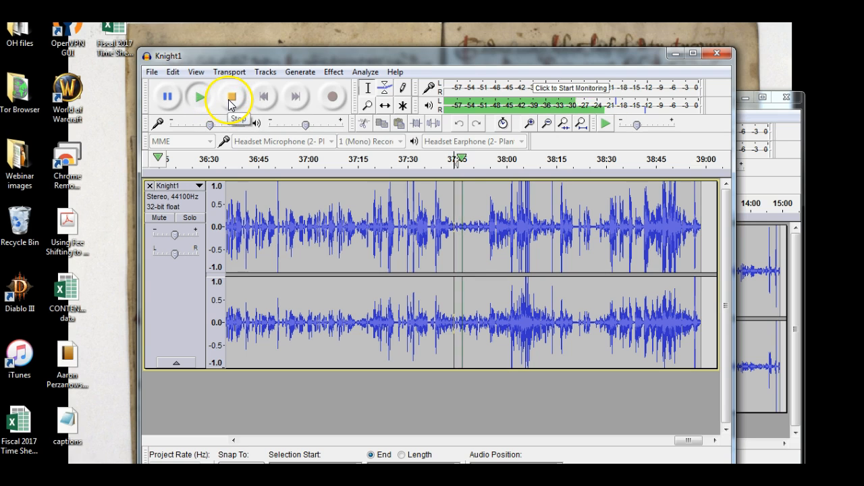
pyautogui.click(229, 97)
# - Play the pause at about 17:11 and examine it close up for a stretch of pure background noise
pyautogui.moveTo(688, 440); pyautogui.dragTo(443, 439)
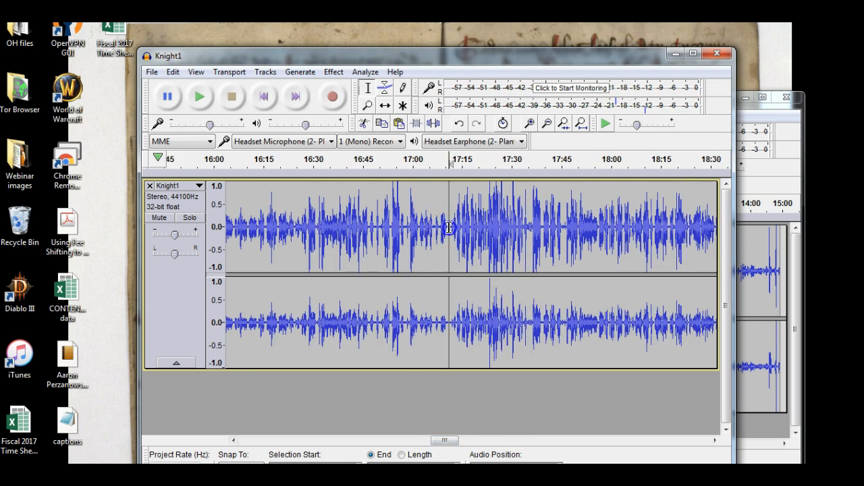
pyautogui.click(168, 98)
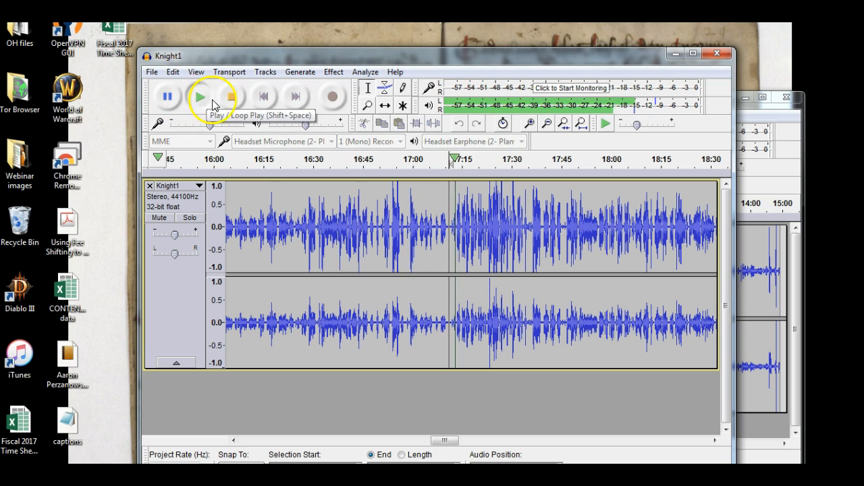
pyautogui.click(231, 97)
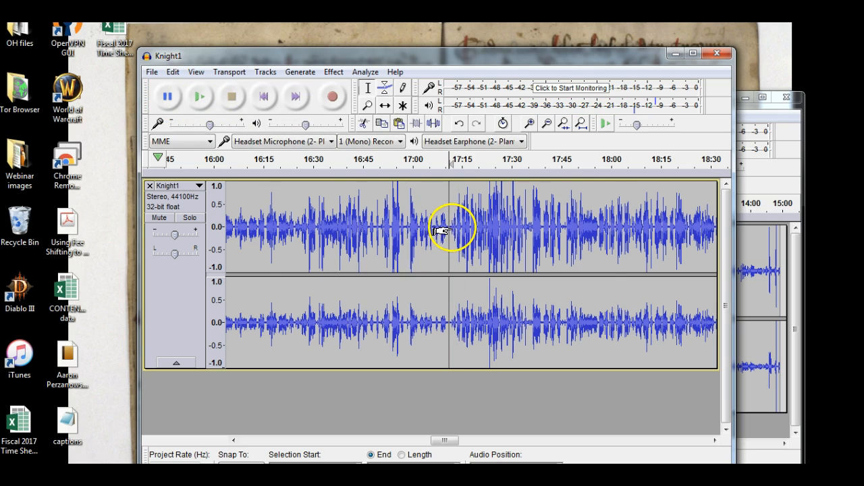
pyautogui.scroll(4, 440, 231)
pyautogui.click(364, 228)
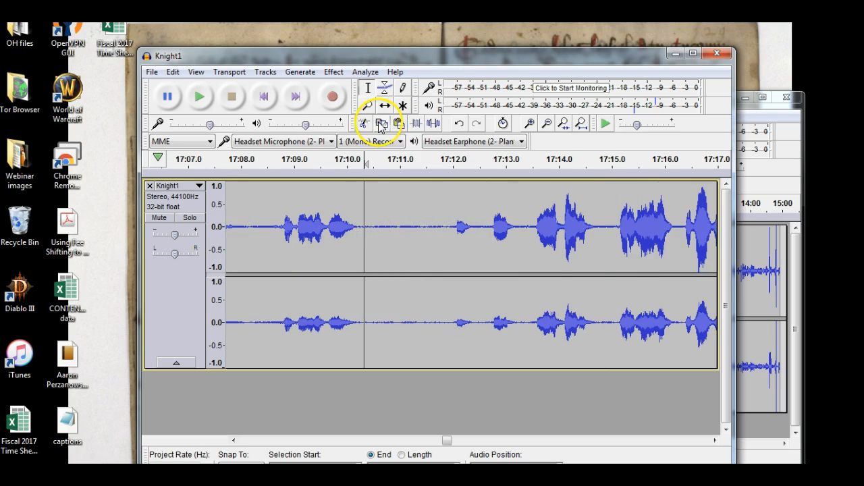
# - Play the quiet spots at about 3:17 and 38:55 to check them for pure background noise
pyautogui.moveTo(447, 440); pyautogui.dragTo(285, 440)
pyautogui.click(378, 223)
pyautogui.click(197, 98)
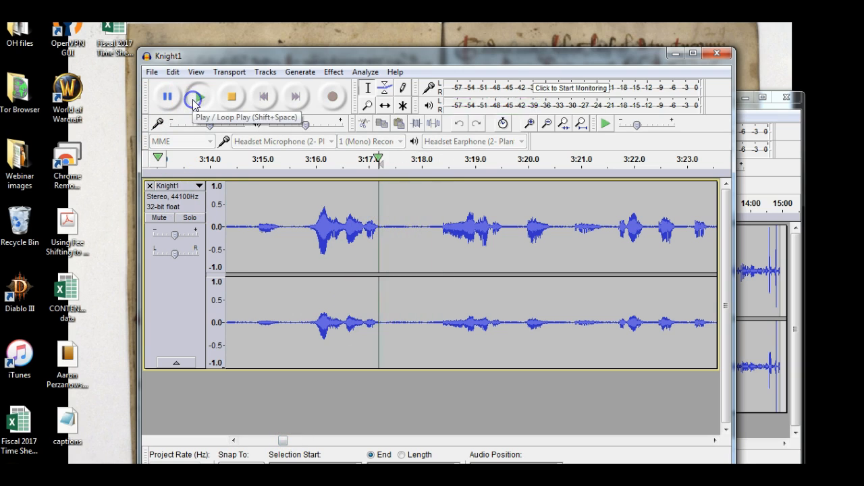
pyautogui.click(232, 96)
pyautogui.moveTo(282, 440); pyautogui.dragTo(711, 440)
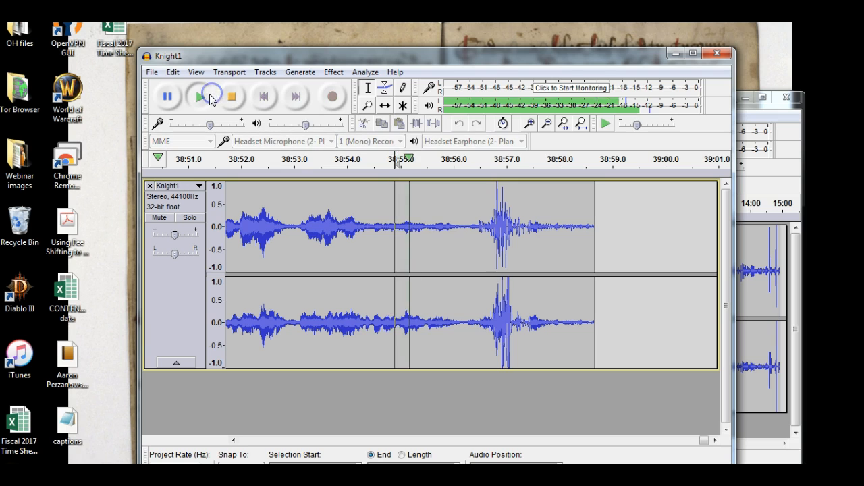
pyautogui.click(234, 98)
# - Find the pause between about 3:39 and 3:40.7 and play it to check for background noise without speech
pyautogui.moveTo(705, 440); pyautogui.dragTo(227, 439)
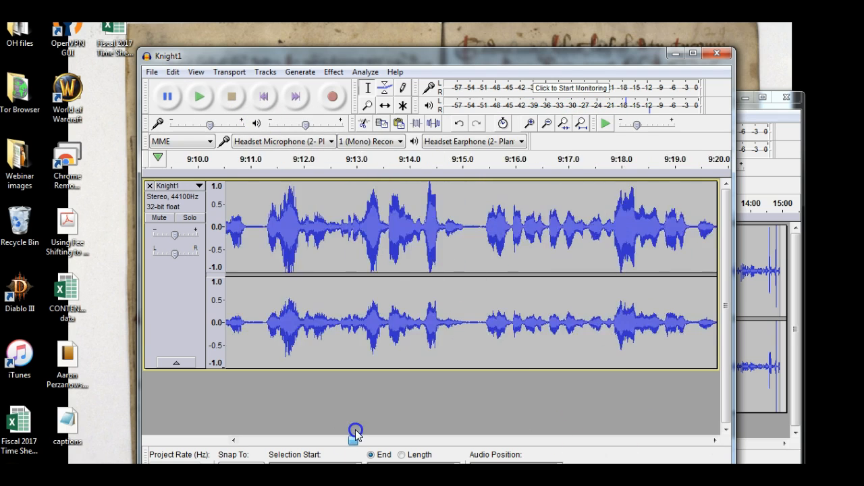
pyautogui.scroll(-2, 355, 439)
pyautogui.click(451, 227)
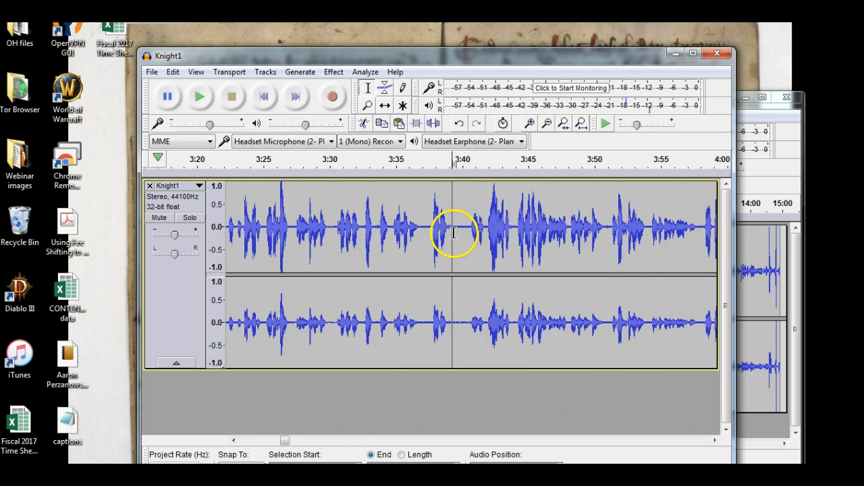
pyautogui.scroll(6, 453, 233)
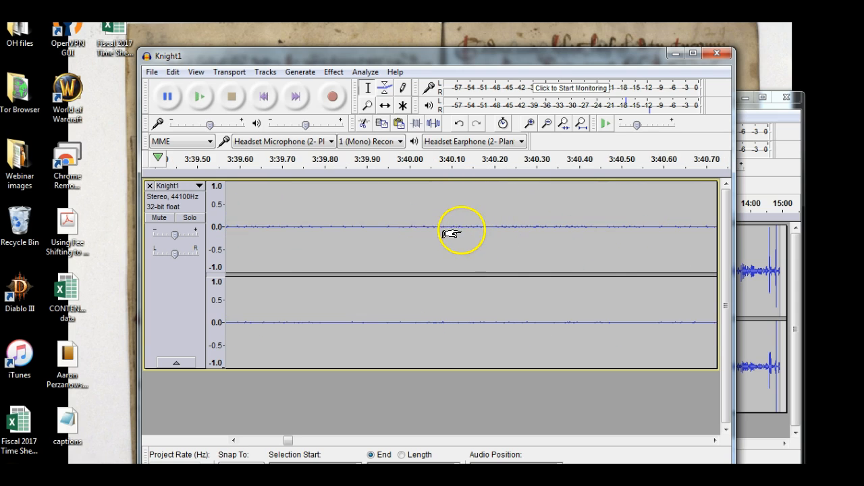
pyautogui.scroll(-2, 368, 244)
pyautogui.click(293, 227)
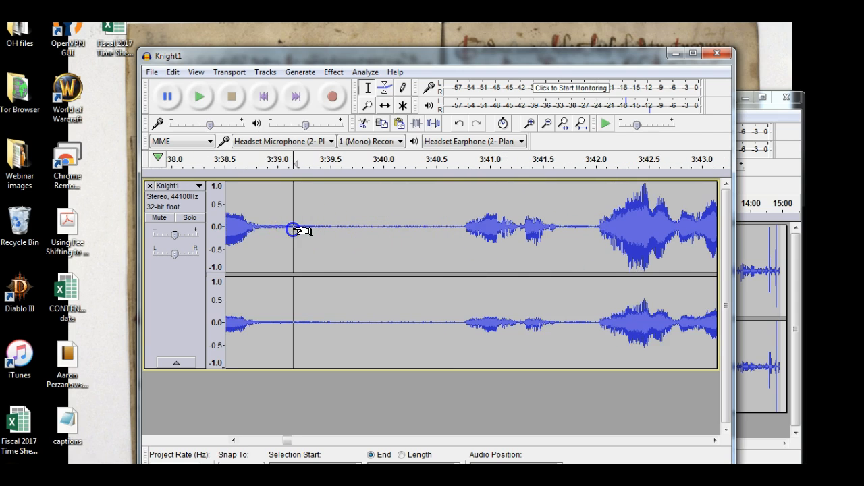
pyautogui.click(210, 99)
pyautogui.click(268, 228)
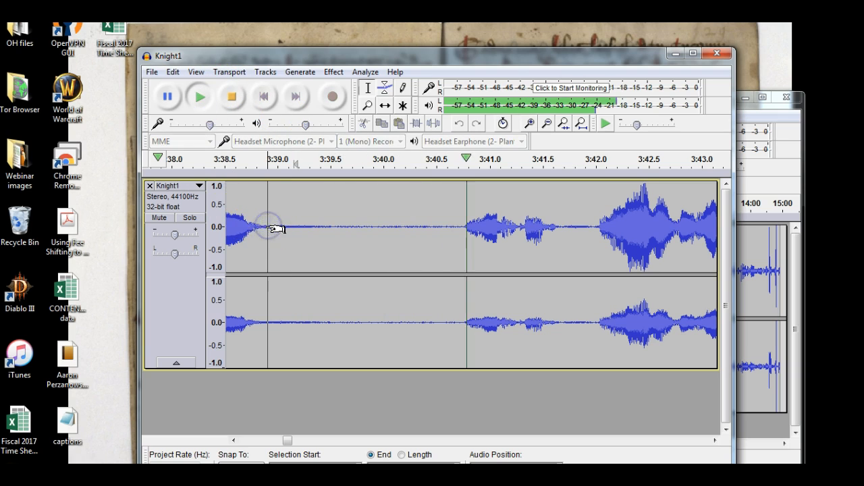
pyautogui.click(231, 98)
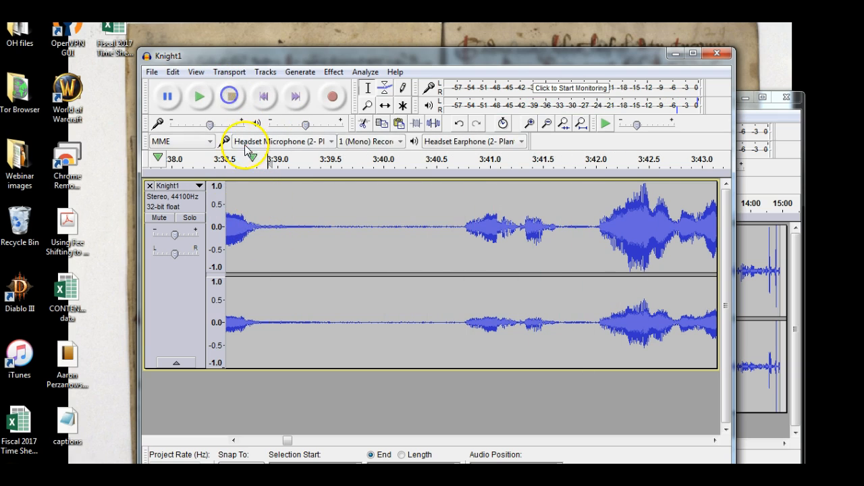
# - Replay the pause near 3:39 from slightly different starting points to locate where pure background noise begins
pyautogui.click(259, 223)
pyautogui.click(202, 99)
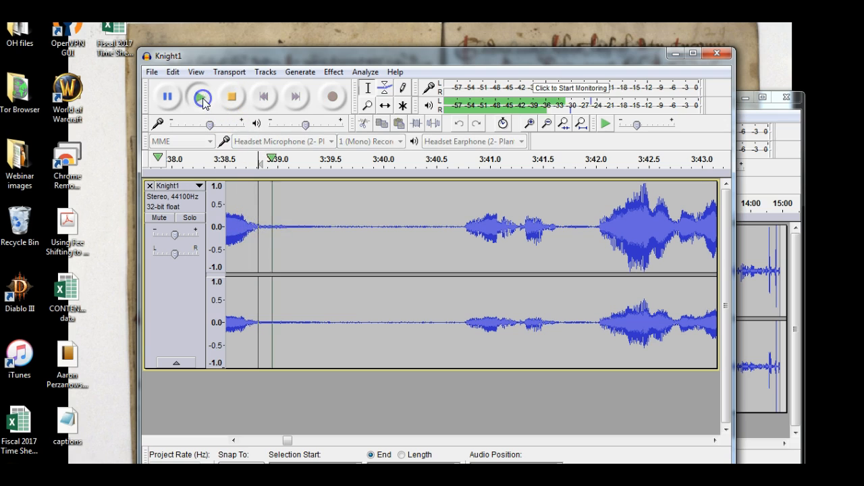
pyautogui.click(238, 99)
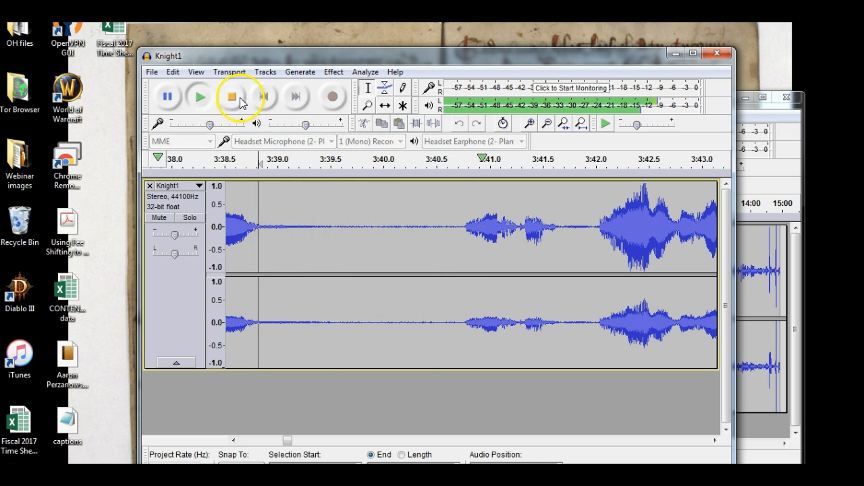
pyautogui.click(288, 228)
pyautogui.click(200, 98)
pyautogui.click(231, 98)
pyautogui.click(312, 227)
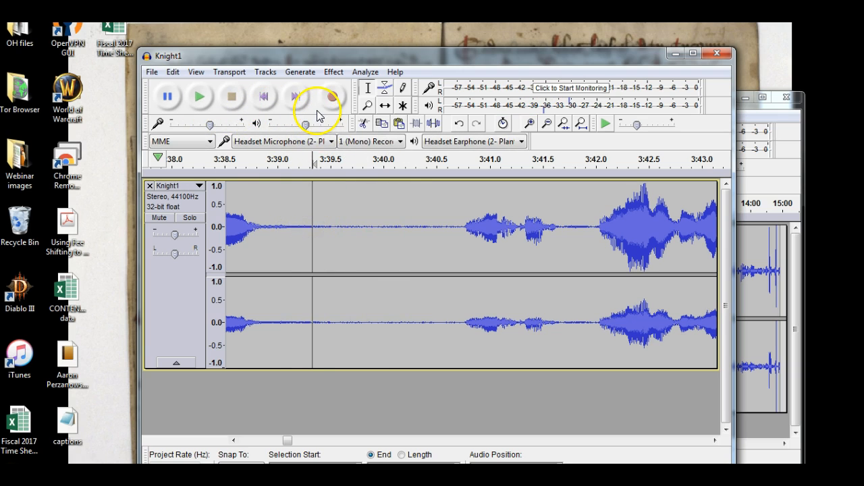
# - Select the background noise from about 3:39.3 to 3:40.7 and capture it as the Noise Reduction profile
pyautogui.moveTo(313, 203); pyautogui.dragTo(460, 208)
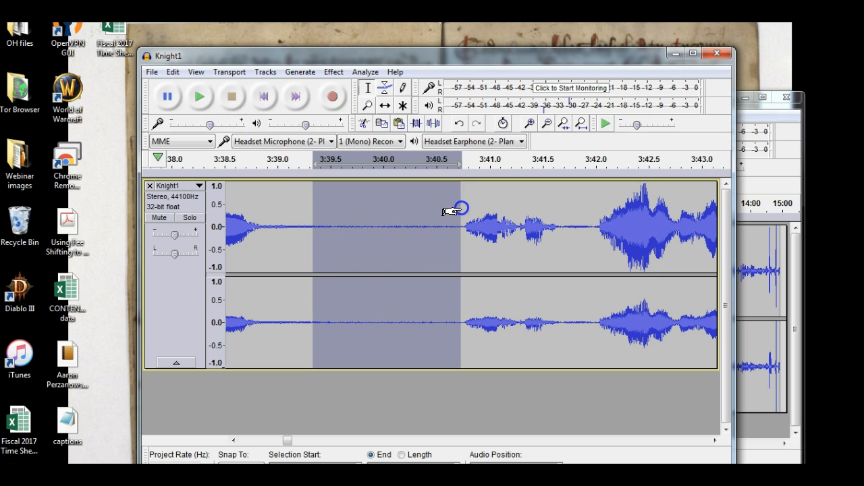
pyautogui.click(335, 73)
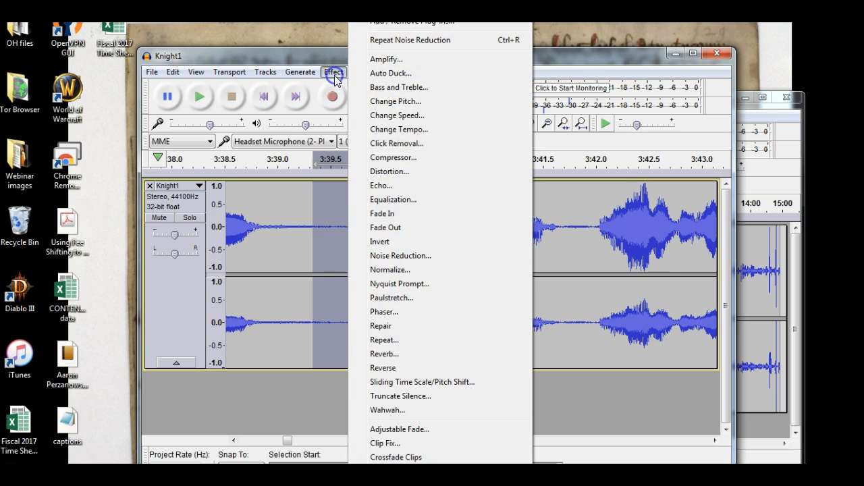
pyautogui.click(416, 262)
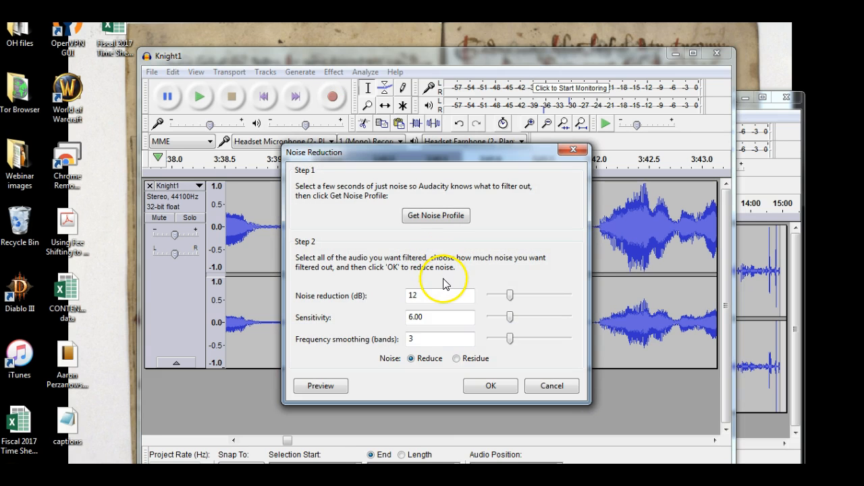
pyautogui.click(443, 216)
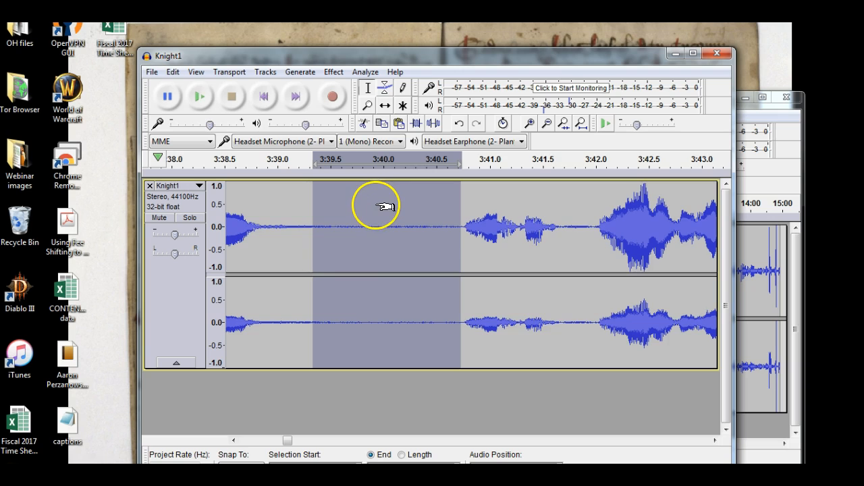
# - Select the entire Knight1 track and repeat the Noise Reduction effect on it with the captured noise profile
pyautogui.hotkey('ctrl', 'a')
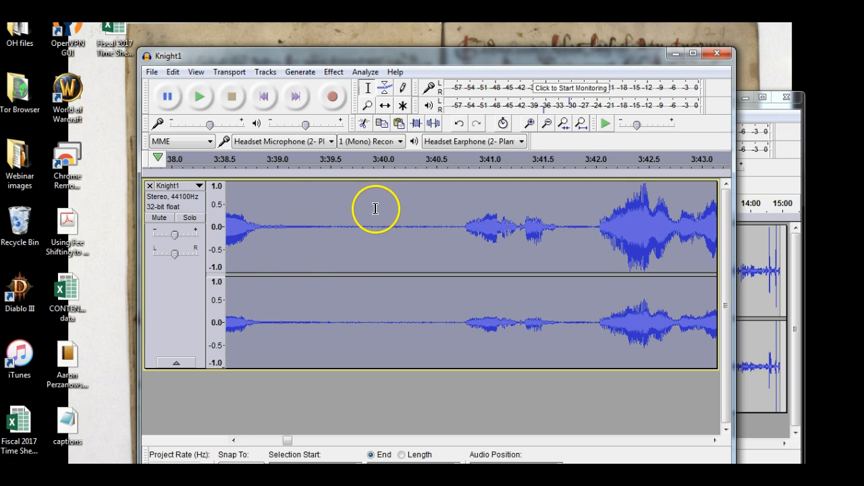
pyautogui.click(365, 71)
pyautogui.moveTo(333, 72)
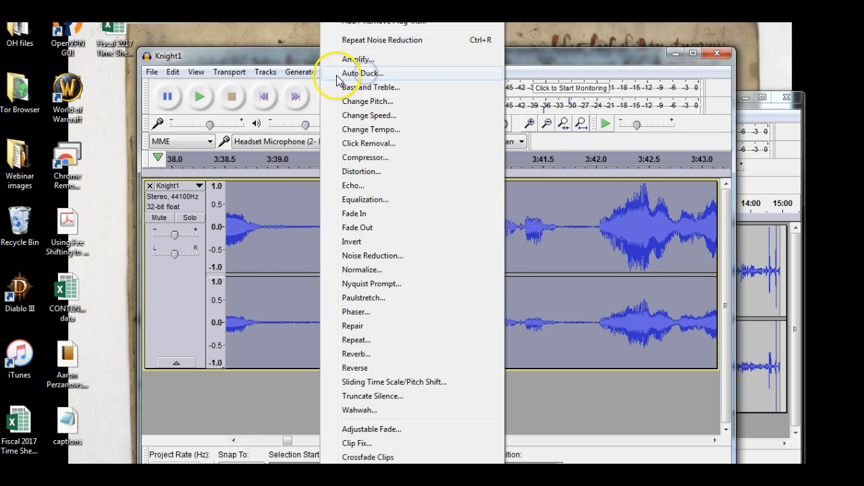
pyautogui.click(369, 43)
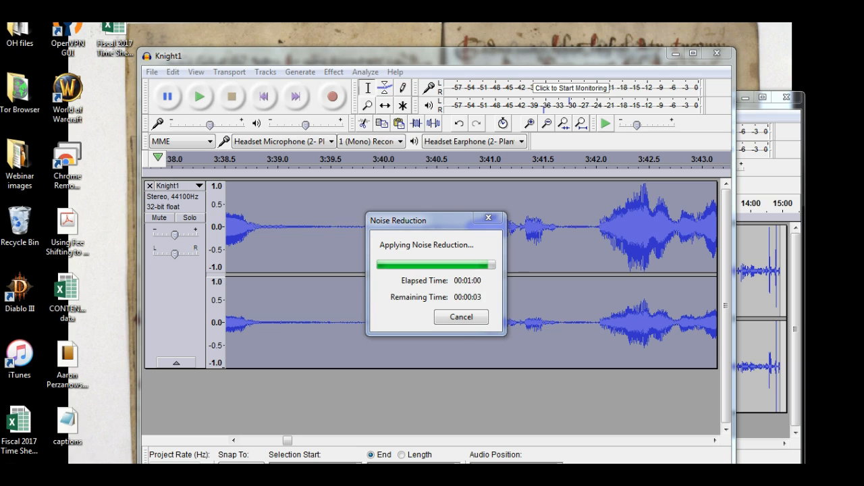
# - Play the first seconds of the noise-reduced Knight1 track to judge the remaining background noise
pyautogui.moveTo(290, 443); pyautogui.dragTo(226, 438)
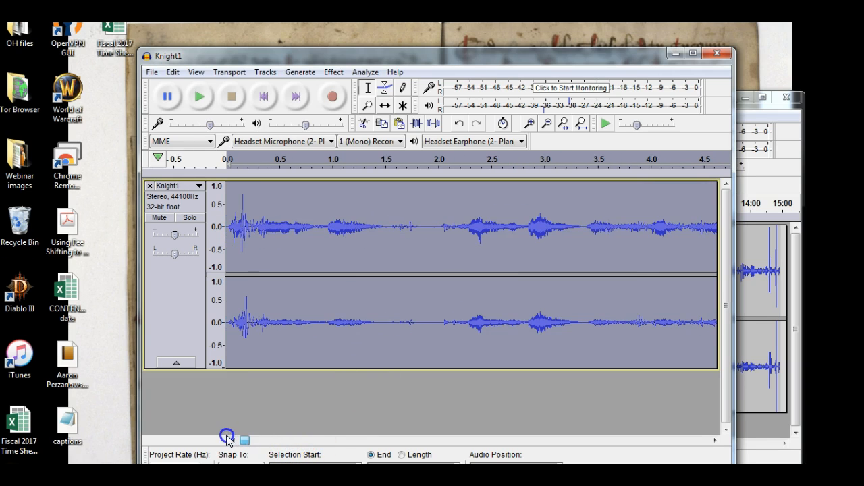
pyautogui.click(228, 205)
pyautogui.click(202, 98)
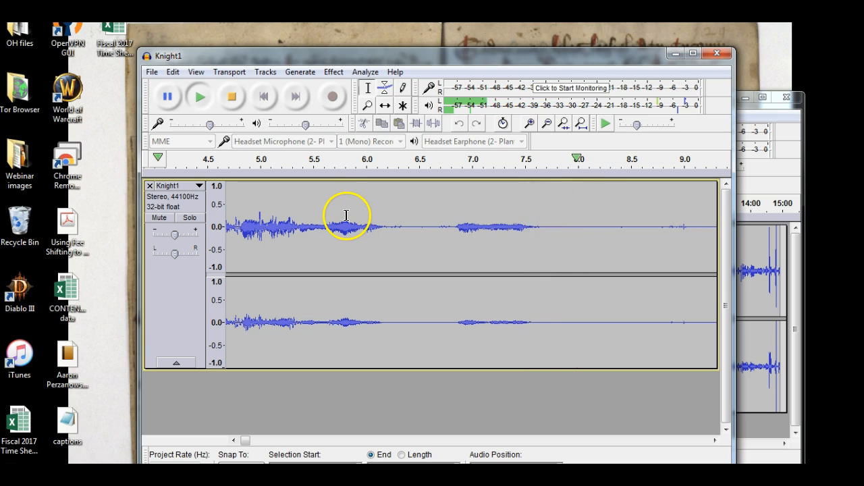
pyautogui.click(230, 100)
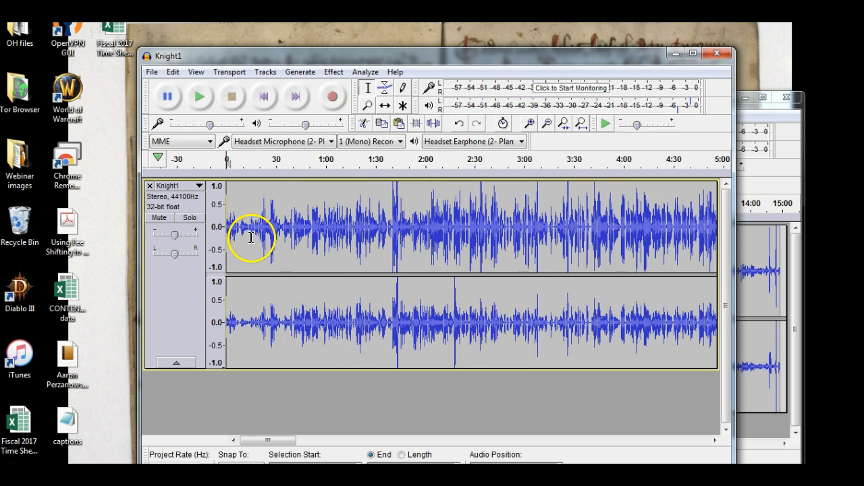
# - View the opening minutes of the track and replay its beginning to locate the passage that is still too quiet
pyautogui.moveTo(297, 440); pyautogui.dragTo(236, 435)
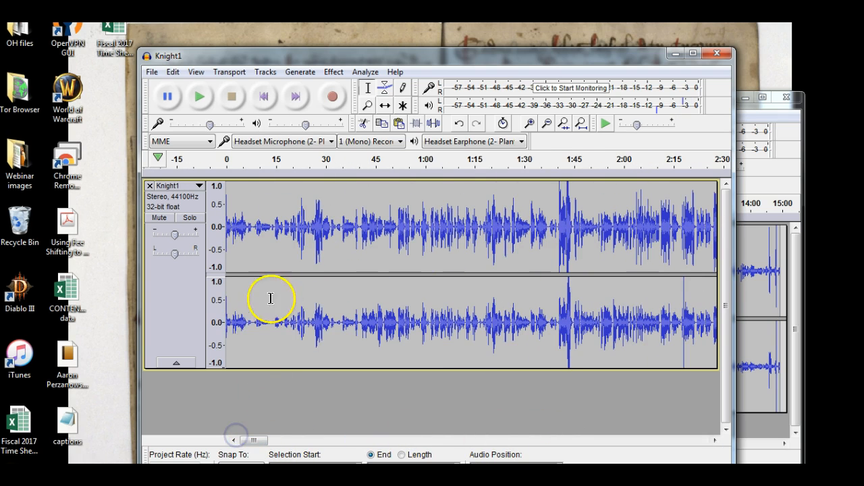
pyautogui.click(227, 204)
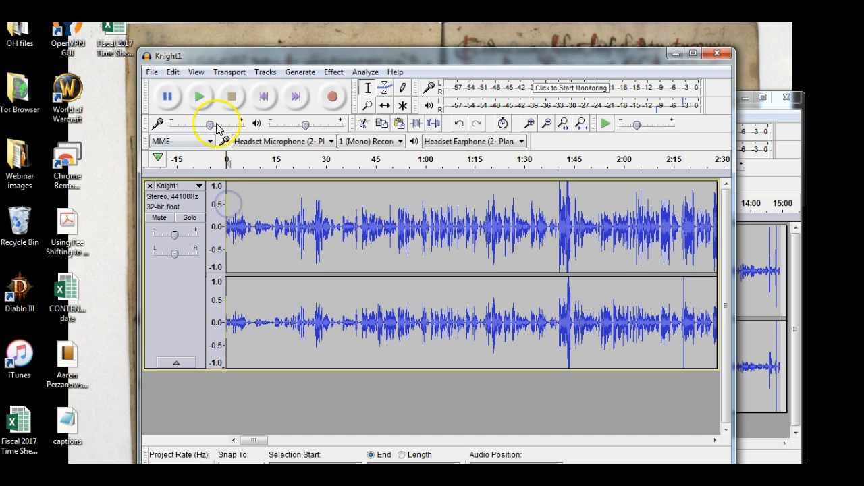
pyautogui.click(200, 96)
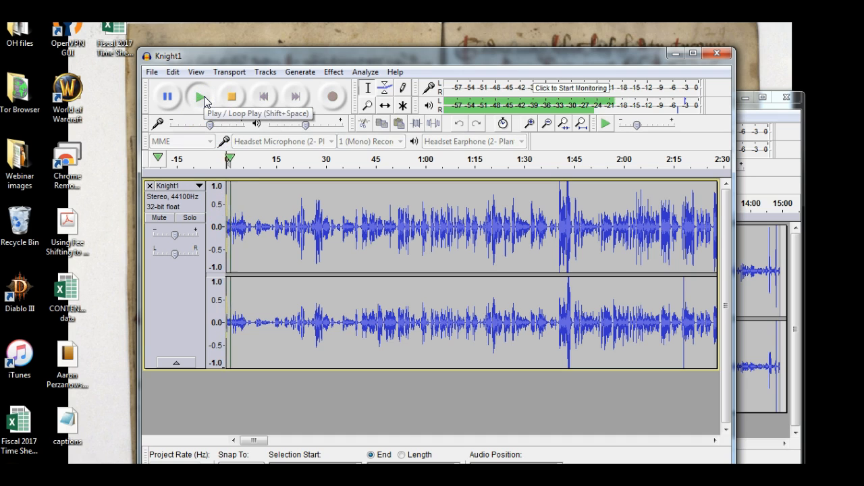
pyautogui.click(231, 96)
pyautogui.click(247, 173)
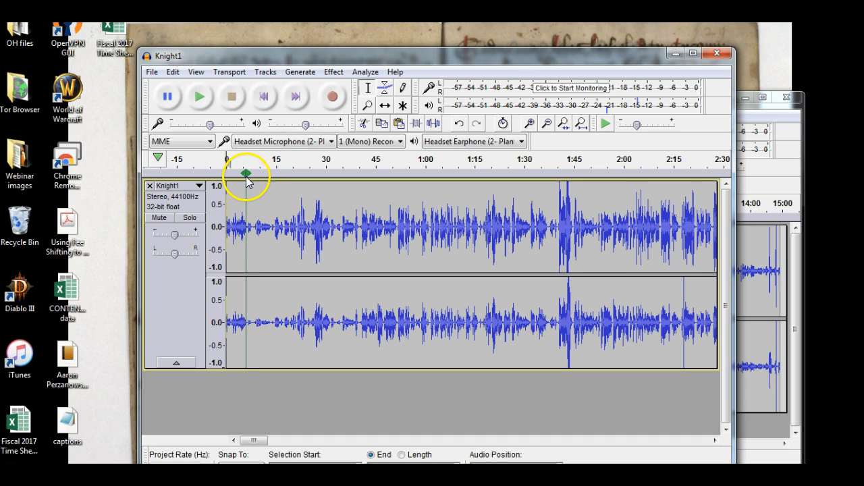
pyautogui.click(263, 174)
# - Select the quiet passage from about 0:07 to 0:15 and amplify it by 9.0 dB with clipping allowed, previewing the louder level first
pyautogui.moveTo(253, 178)
pyautogui.mouseDown()
pyautogui.moveTo(256, 205)
pyautogui.moveTo(276, 208)
pyautogui.mouseUp()
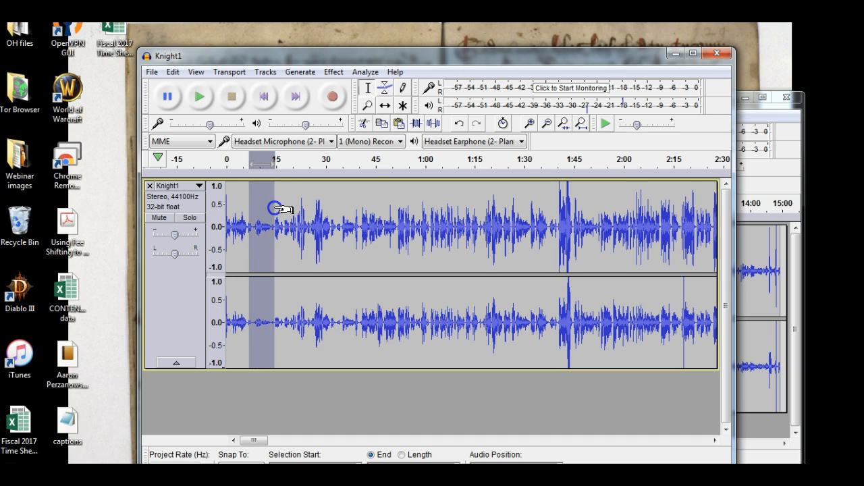
pyautogui.click(334, 72)
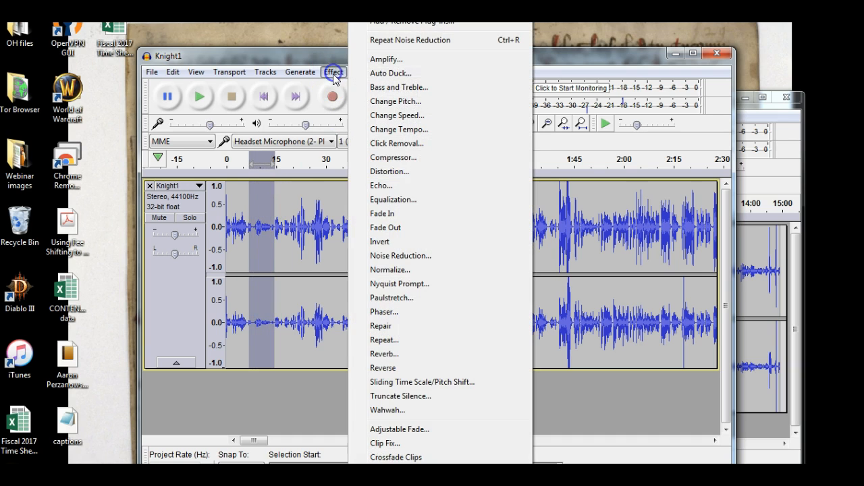
pyautogui.click(391, 60)
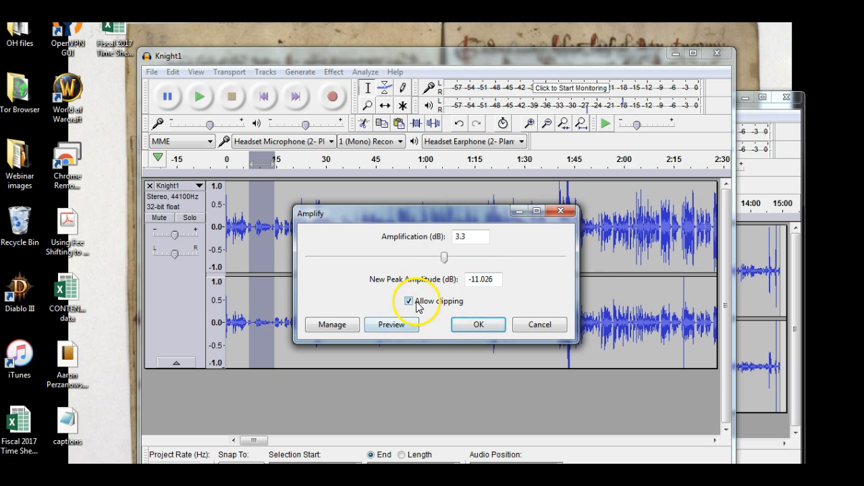
pyautogui.click(403, 325)
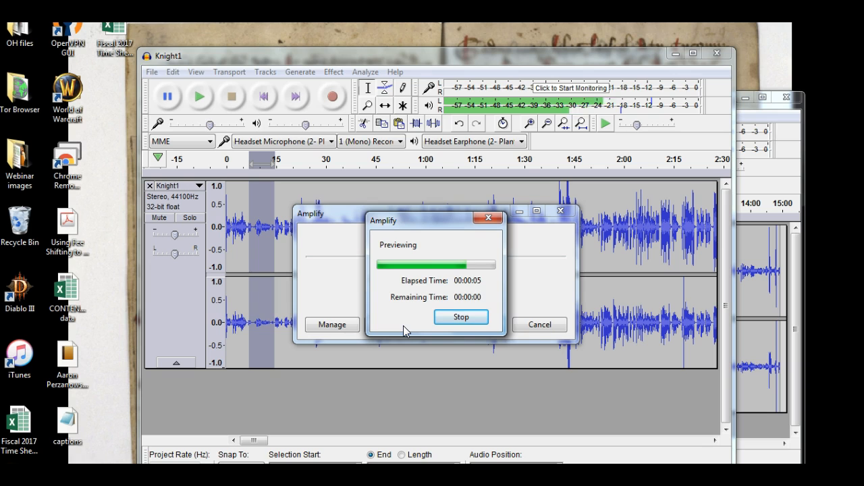
pyautogui.moveTo(444, 258); pyautogui.dragTo(447, 257)
pyautogui.click(398, 325)
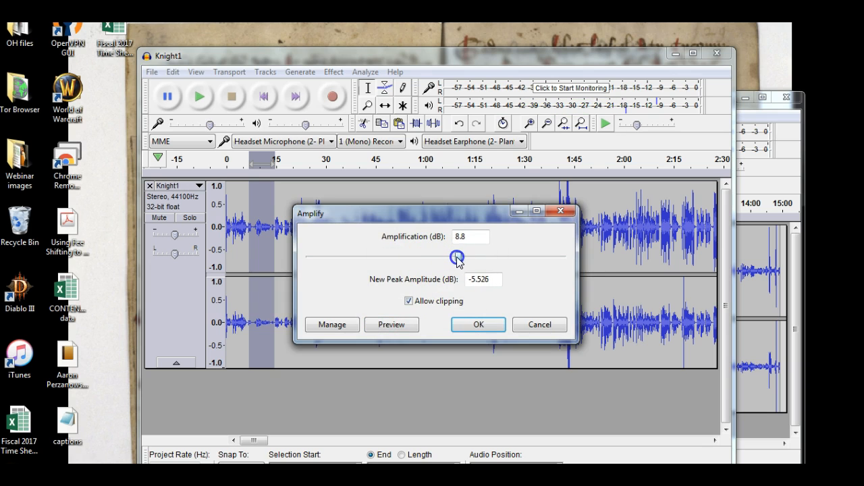
pyautogui.click(397, 325)
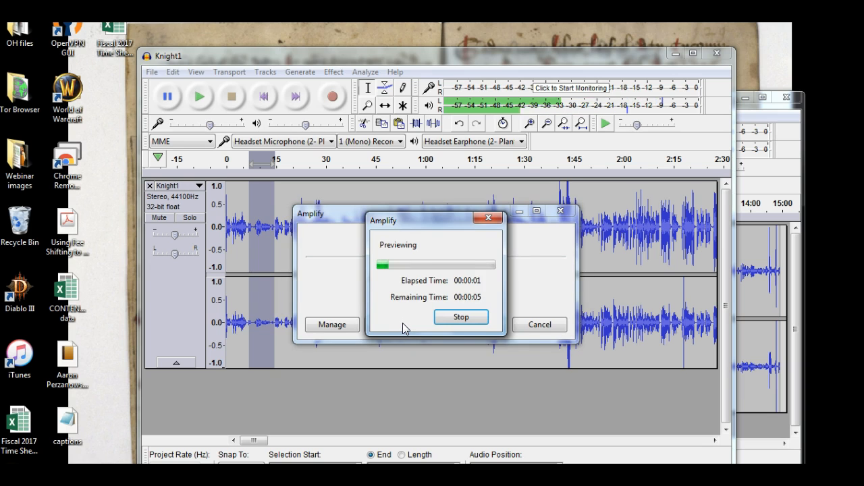
pyautogui.click(455, 321)
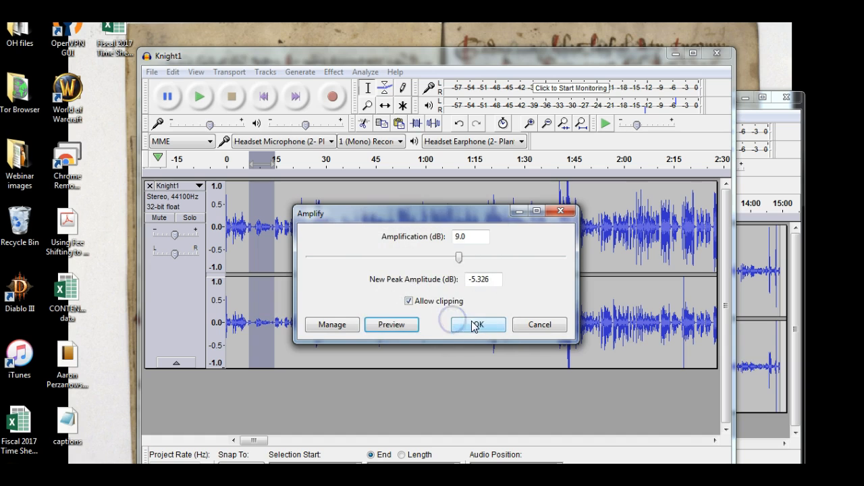
pyautogui.click(475, 325)
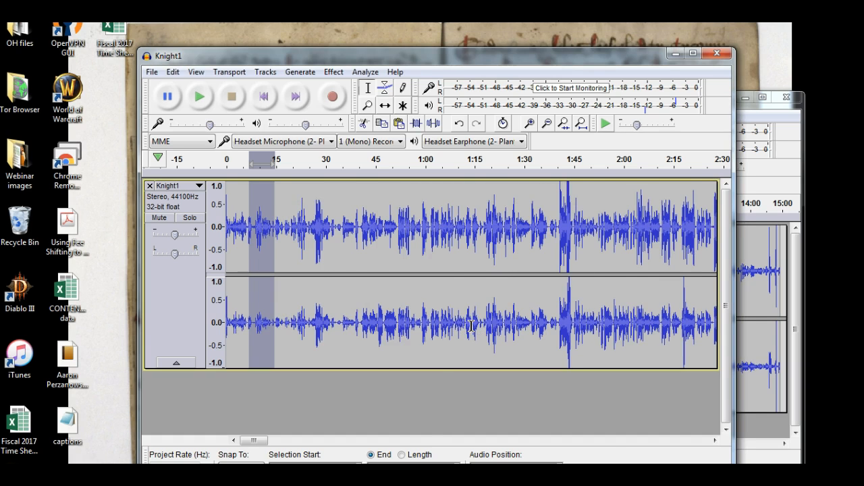
# - Undo the passage's amplification and redo it
pyautogui.hotkey('ctrl', 'z')
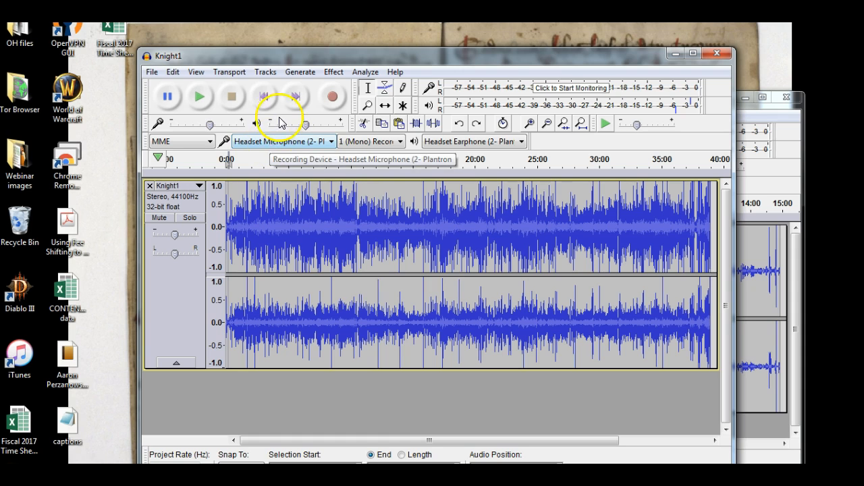
pyautogui.click(173, 72)
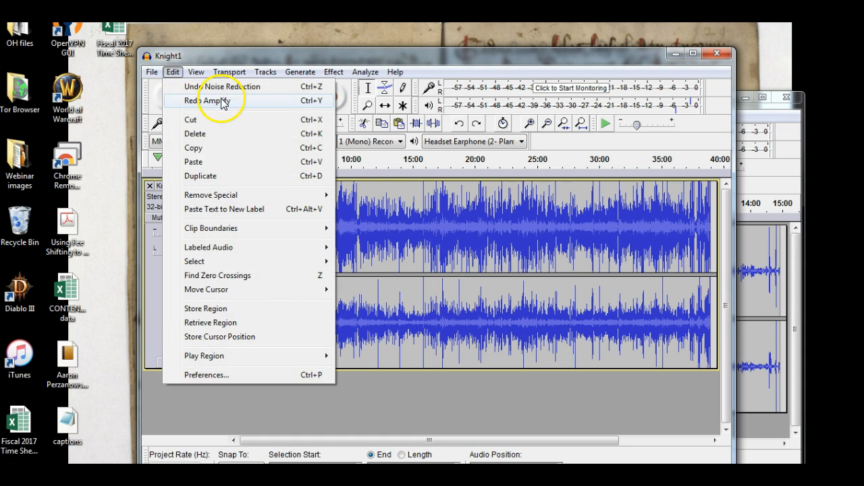
pyautogui.click(223, 101)
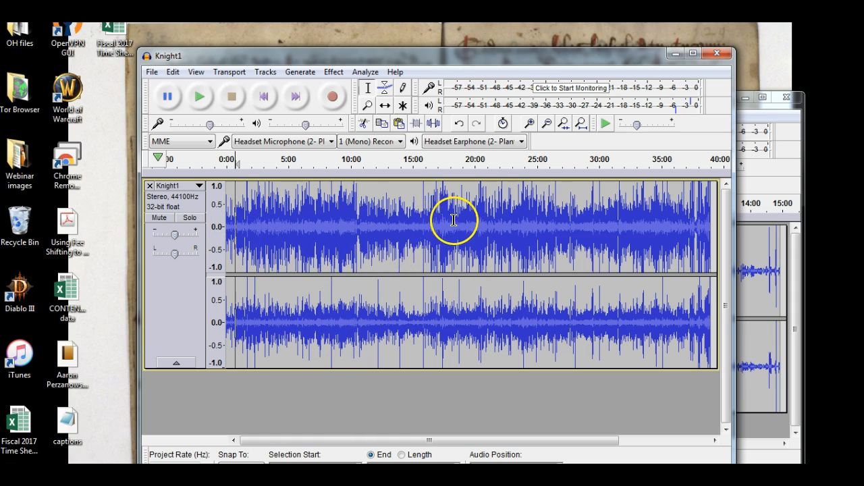
# - Play short samples of the Knight1 track at about 12 minutes and about 36 minutes to judge loudness and noise
pyautogui.click(378, 211)
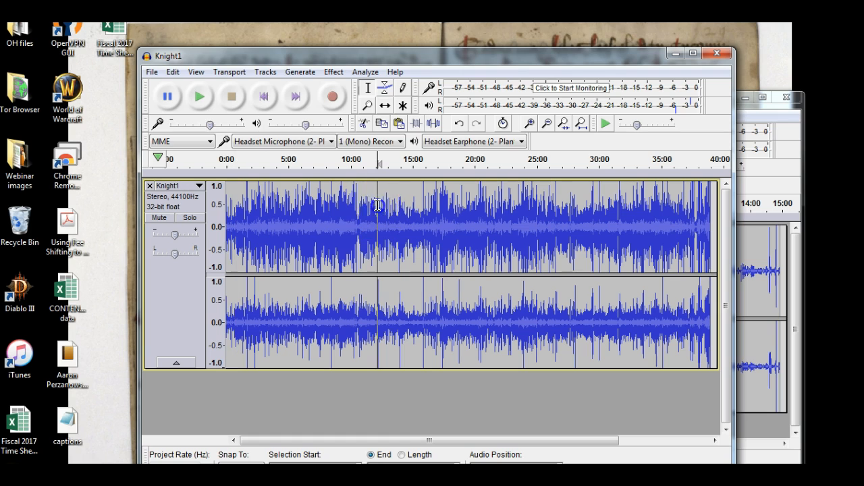
pyautogui.click(201, 97)
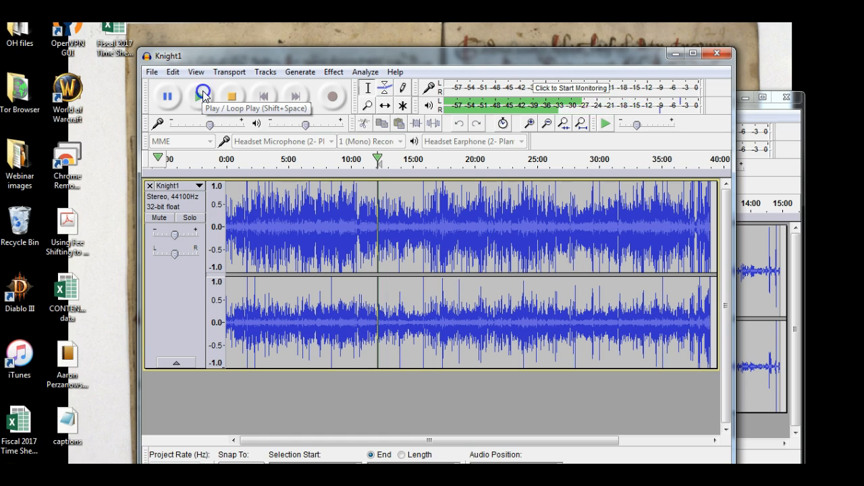
pyautogui.click(230, 98)
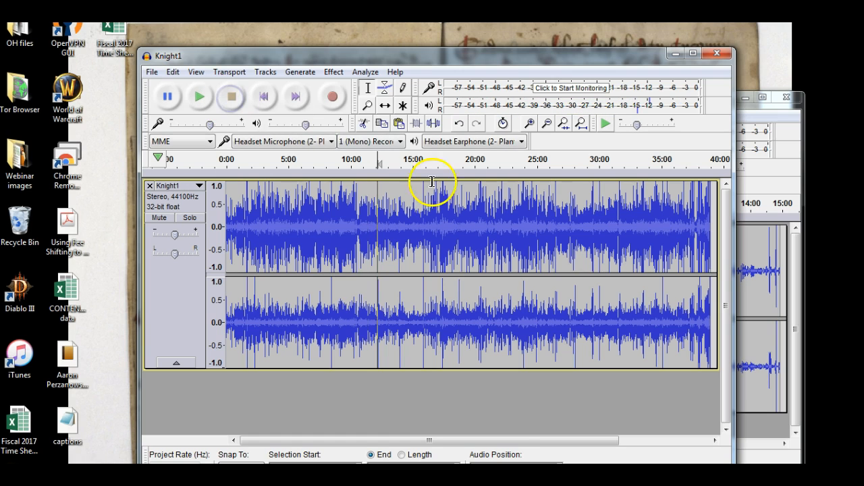
pyautogui.moveTo(505, 440); pyautogui.dragTo(559, 440)
pyautogui.click(603, 243)
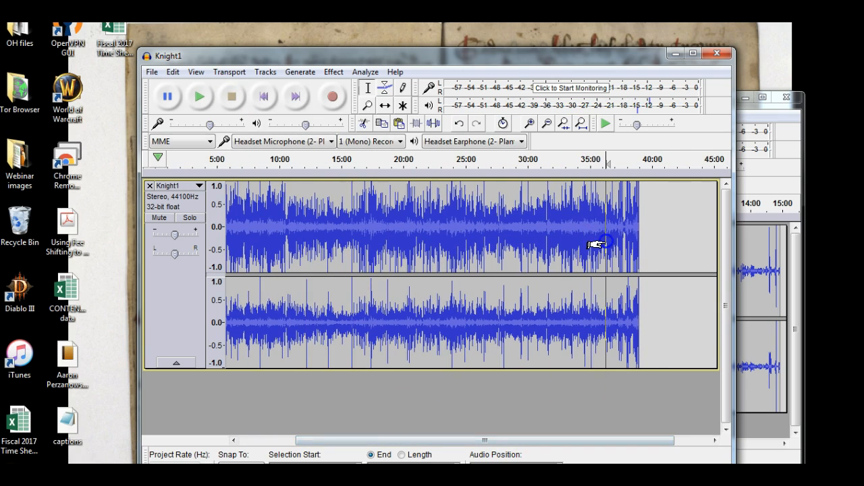
pyautogui.click(203, 100)
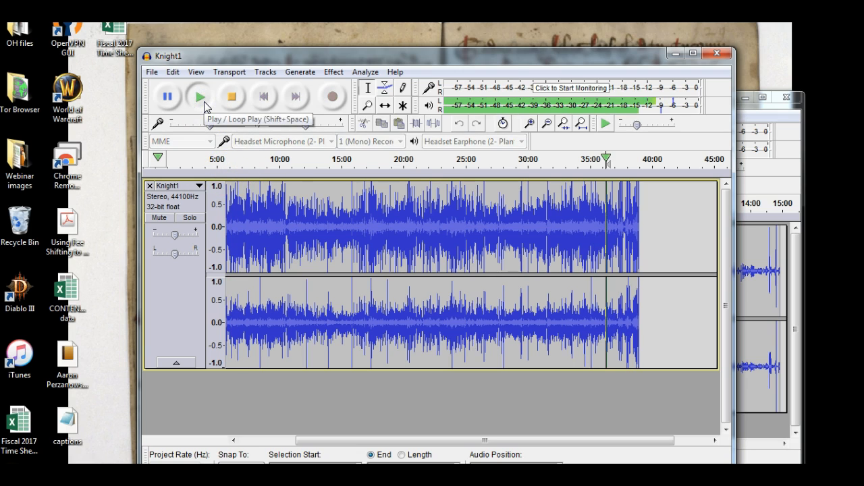
pyautogui.click(237, 98)
pyautogui.click(154, 72)
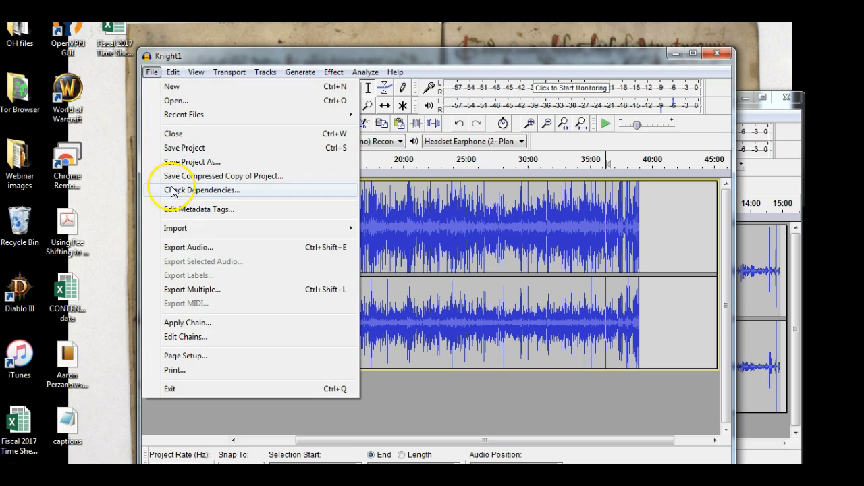
pyautogui.click(190, 149)
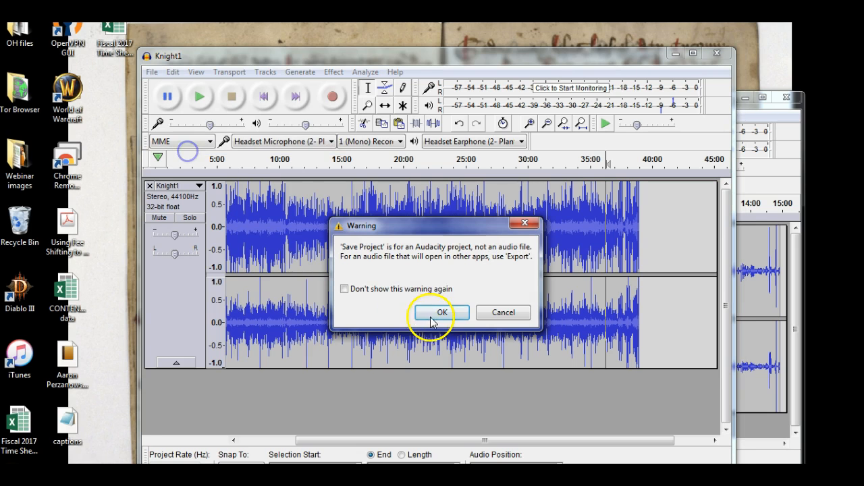
pyautogui.click(494, 312)
# - Export the audio to the Knight folder within OH files as Knight1 in WAV (Microsoft) 32-bit float PCM format
pyautogui.click(148, 72)
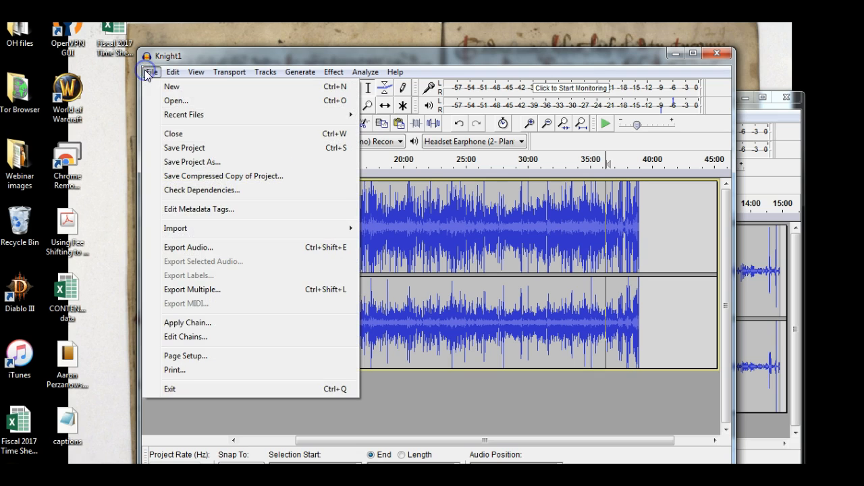
pyautogui.click(177, 248)
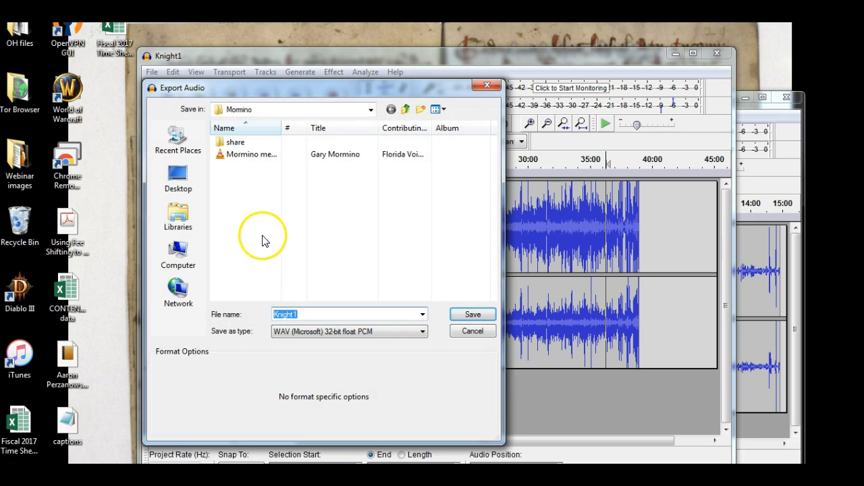
pyautogui.click(405, 108)
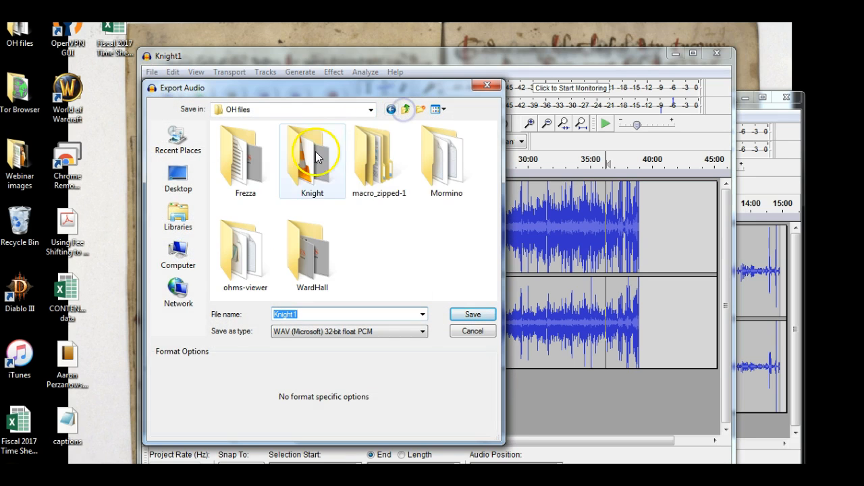
pyautogui.doubleClick(314, 156)
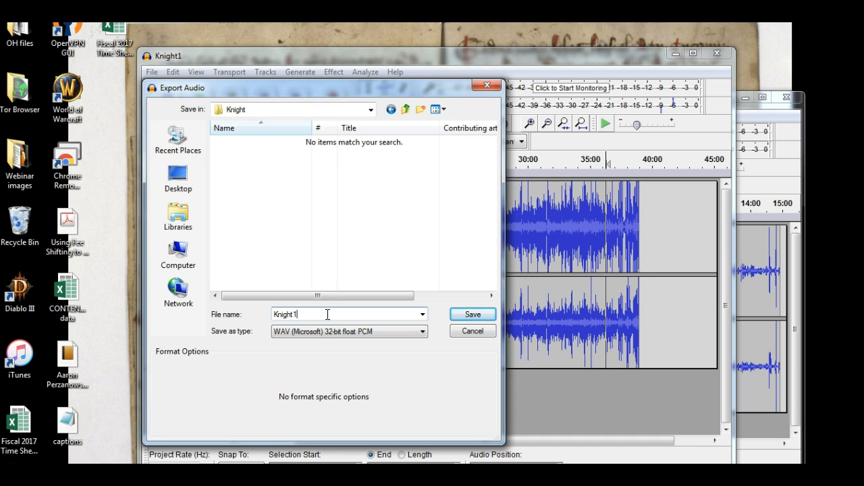
pyautogui.click(320, 332)
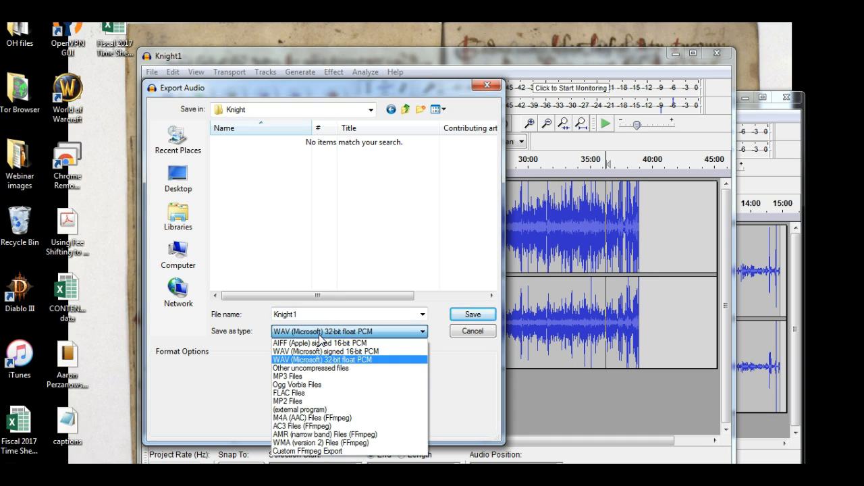
pyautogui.click(319, 332)
pyautogui.doubleClick(310, 314)
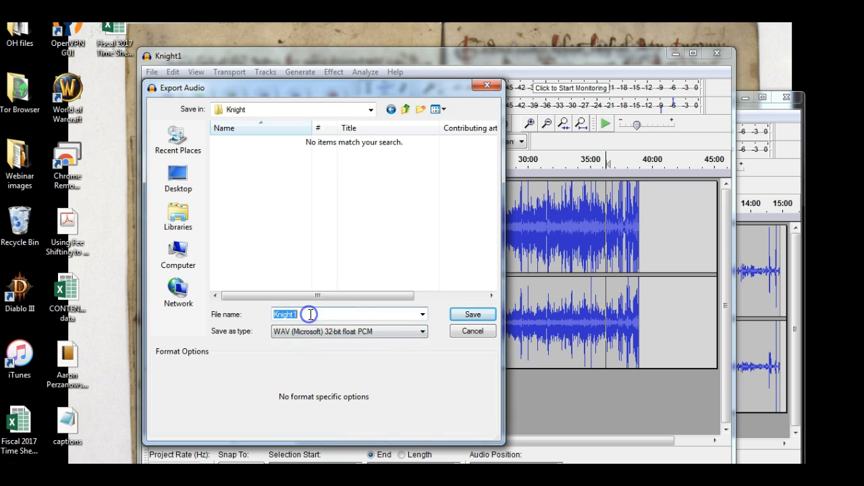
pyautogui.click(472, 314)
# - Fill in the export metadata with Florida Historical Society, Knight Interview, track 1, 2017 and Oral HIstory, and complete the export
pyautogui.write('Florida Historical Society')
pyautogui.press('Return')
pyautogui.write('Knight Interview')
pyautogui.press('Return')
pyautogui.press('Return')
pyautogui.write('1 2017 Oral HIstory')
pyautogui.click(507, 345)
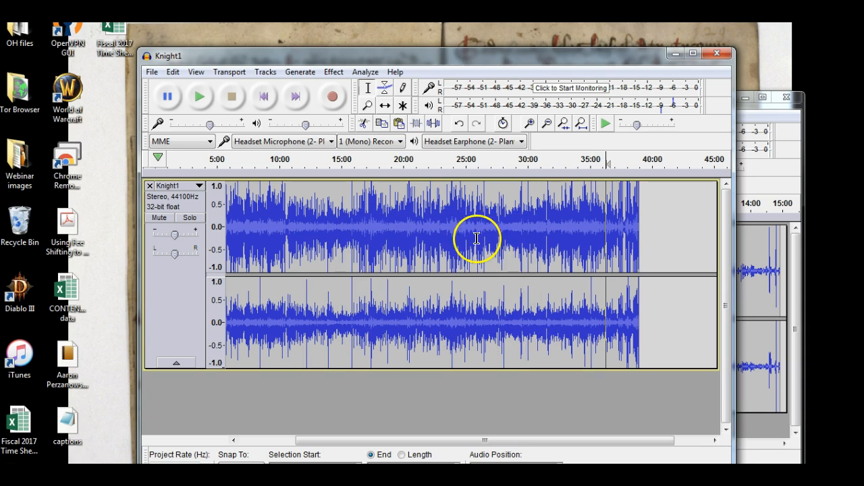
# - Close the Knight1 project and save it in the Knight folder as "Knight1 audacity project"
pyautogui.click(717, 54)
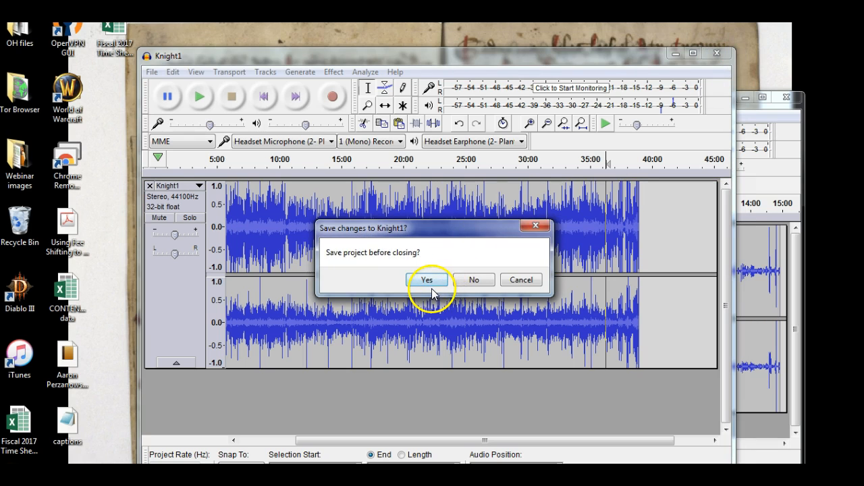
pyautogui.click(429, 280)
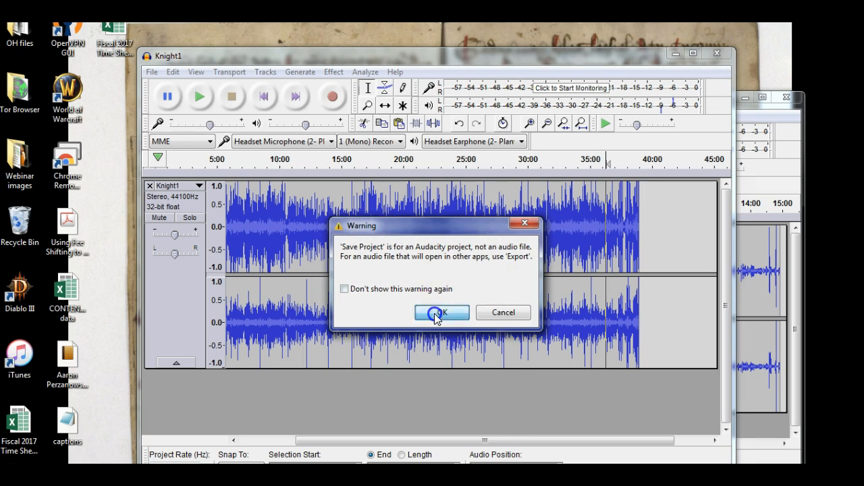
pyautogui.click(440, 310)
pyautogui.click(360, 414)
pyautogui.write('auda')
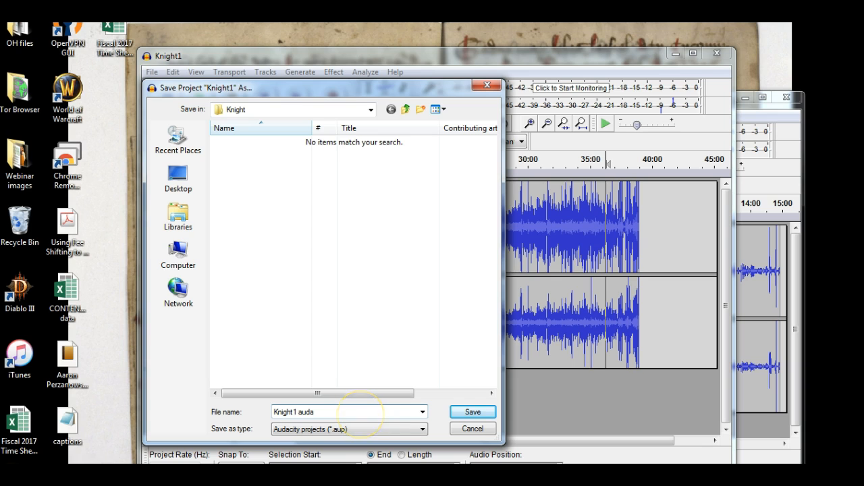
pyautogui.write('city project')
pyautogui.press('Return')
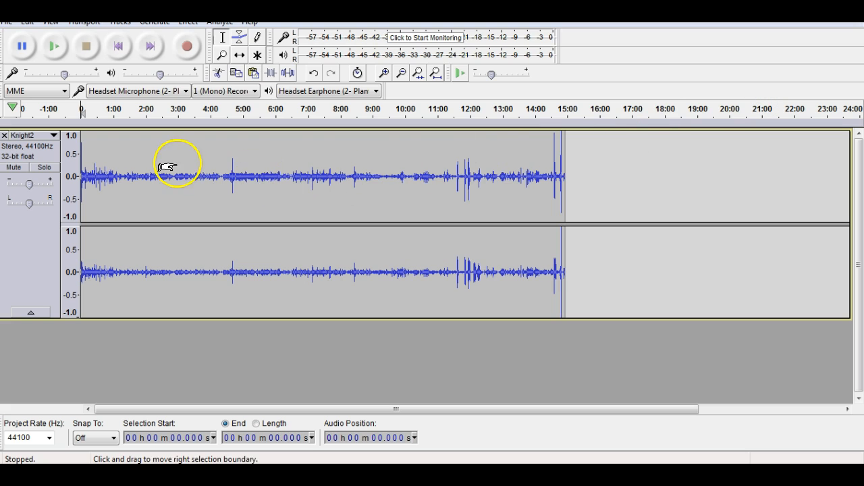
# - Select the entire Knight2 track and amplify it by 14.3 dB with clipping allowed, previewing the result first
pyautogui.hotkey('ctrl', 'a')
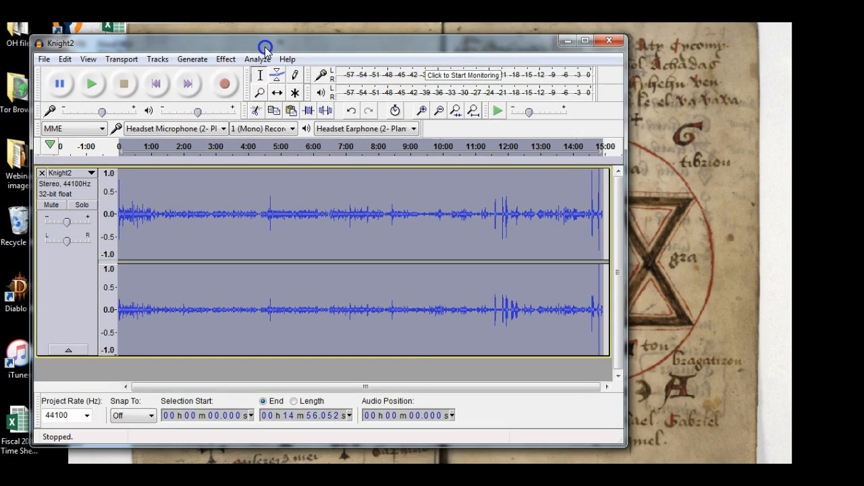
pyautogui.click(226, 59)
pyautogui.click(299, 59)
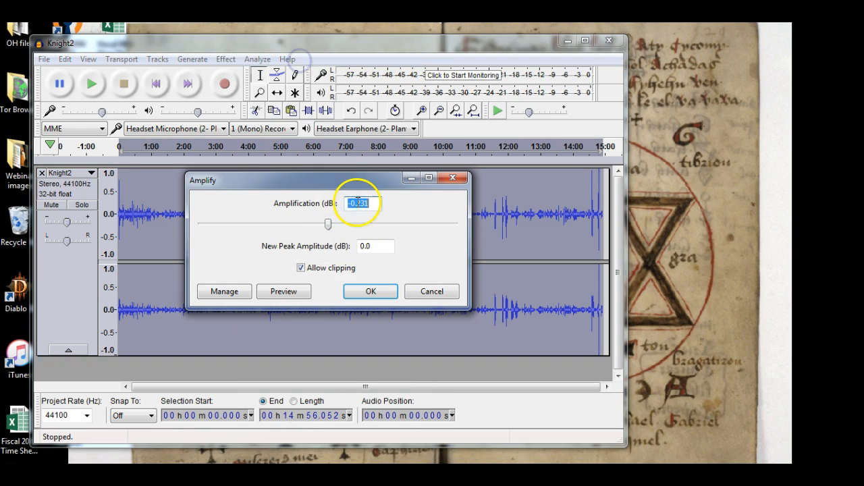
pyautogui.moveTo(328, 224); pyautogui.dragTo(365, 225)
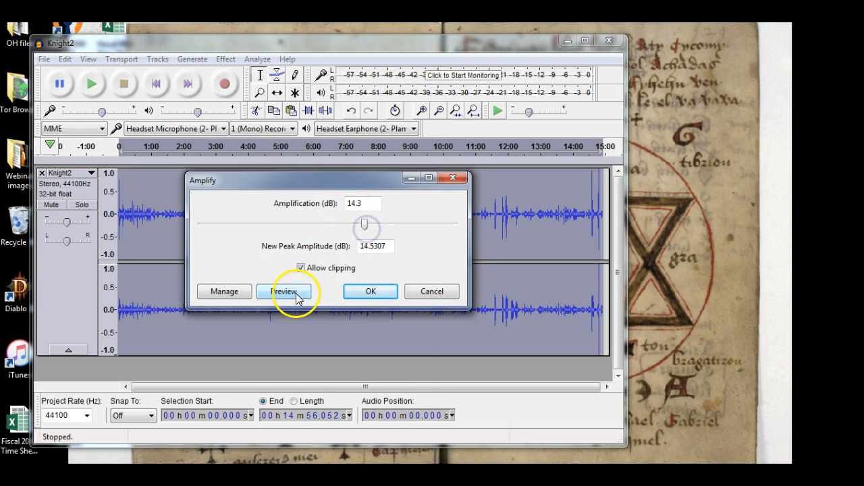
pyautogui.click(297, 295)
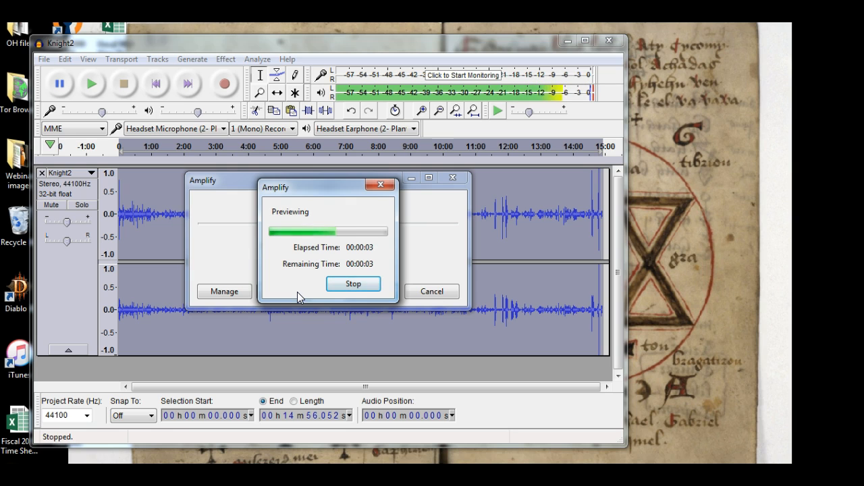
pyautogui.click(330, 296)
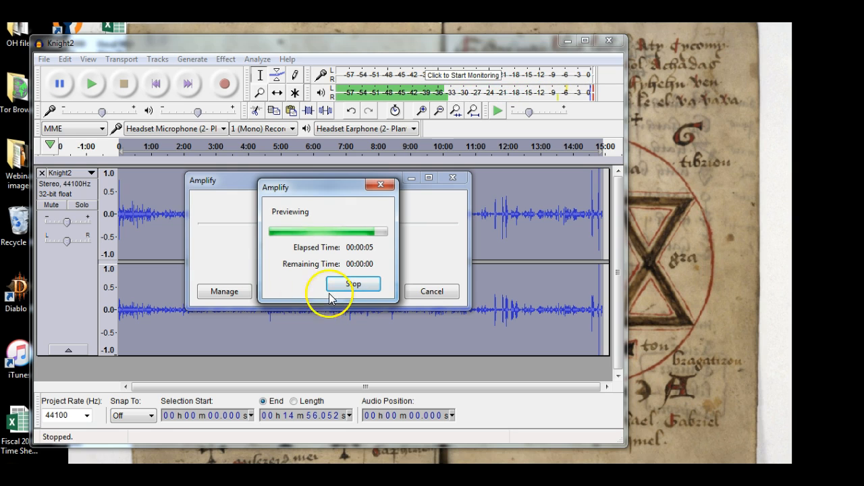
pyautogui.click(349, 289)
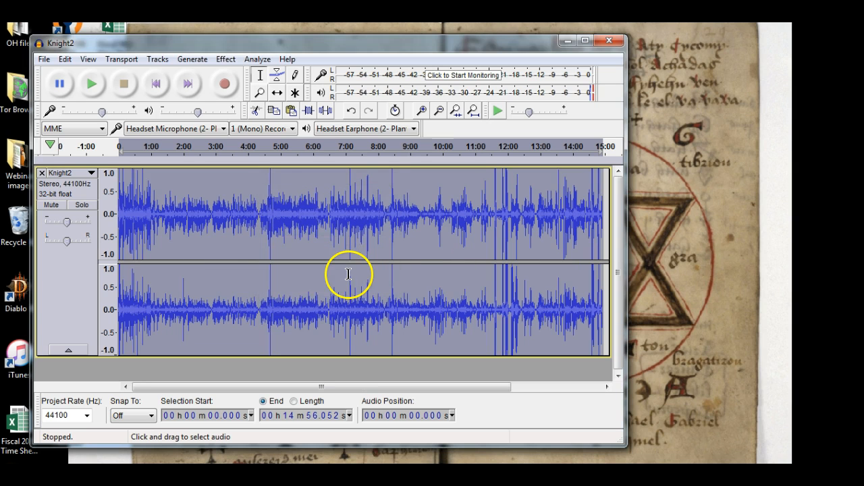
# - Play the Knight2 track from about 3:27 to locate a pause that contains only background noise
pyautogui.moveTo(370, 386); pyautogui.dragTo(387, 394)
pyautogui.scroll(1, 360, 281)
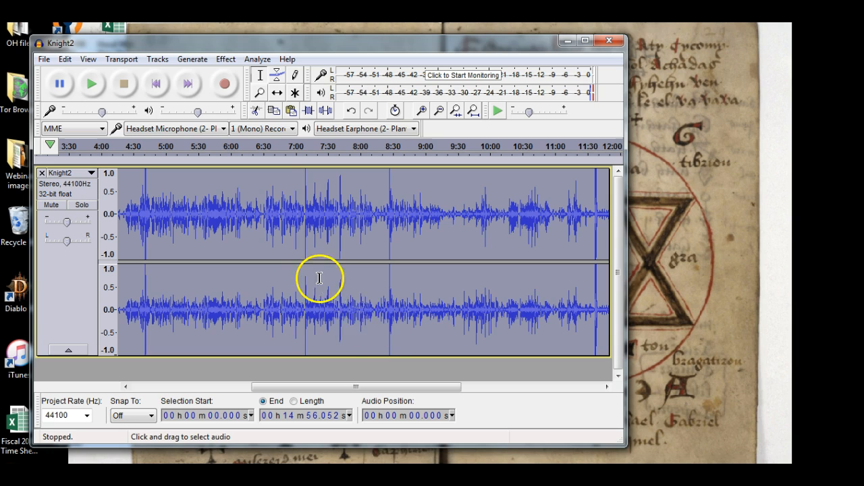
pyautogui.scroll(2, 319, 275)
pyautogui.moveTo(351, 391); pyautogui.dragTo(235, 388)
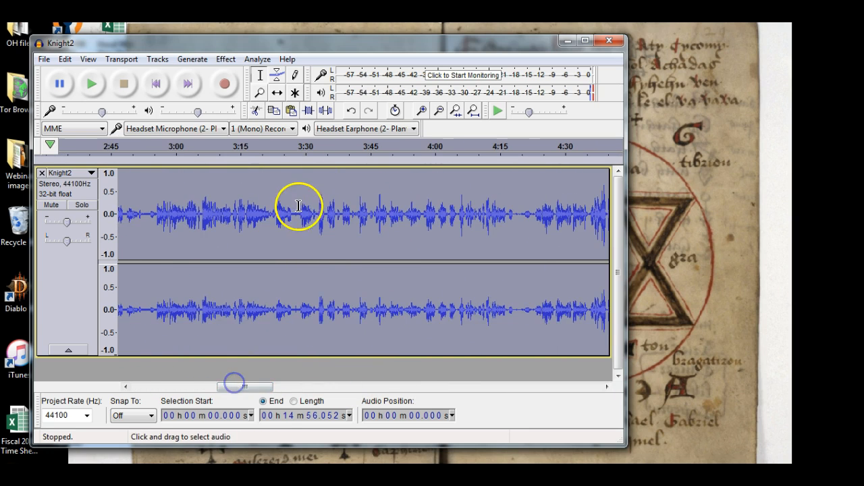
pyautogui.click(297, 202)
pyautogui.click(92, 84)
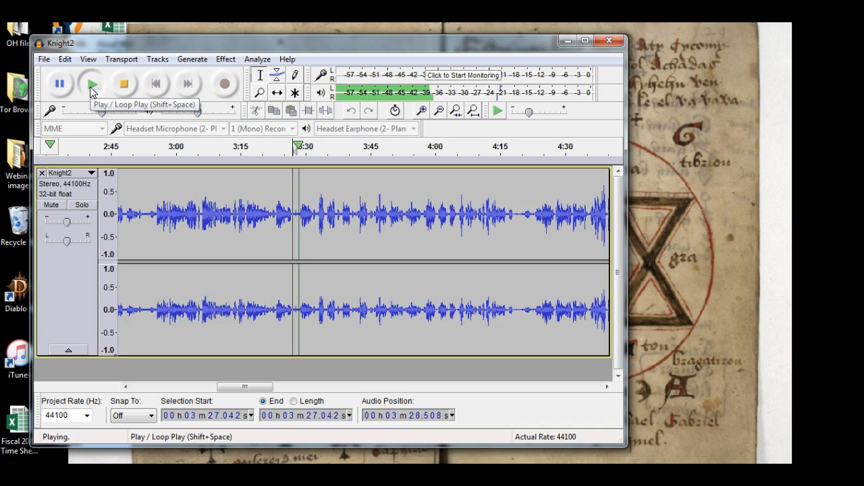
pyautogui.click(135, 90)
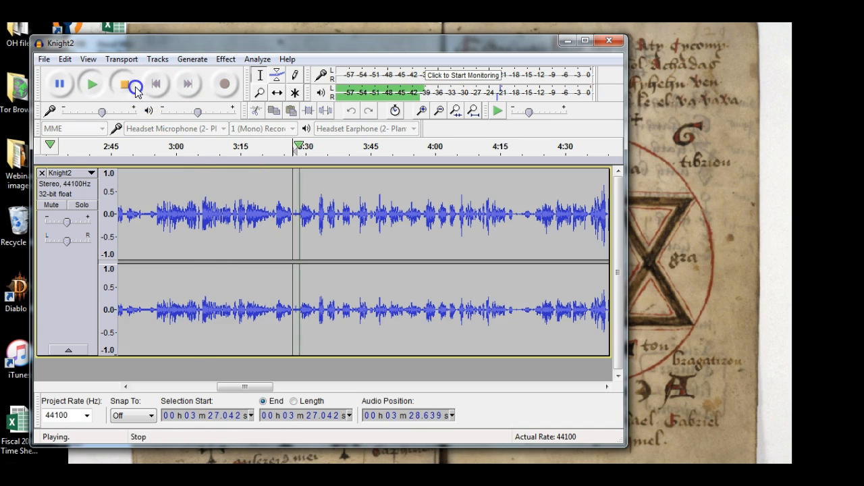
# - Select the quiet passage from about 3:26.8 to 3:28.8, listen to it, and capture it as the noise reduction profile
pyautogui.scroll(4, 289, 217)
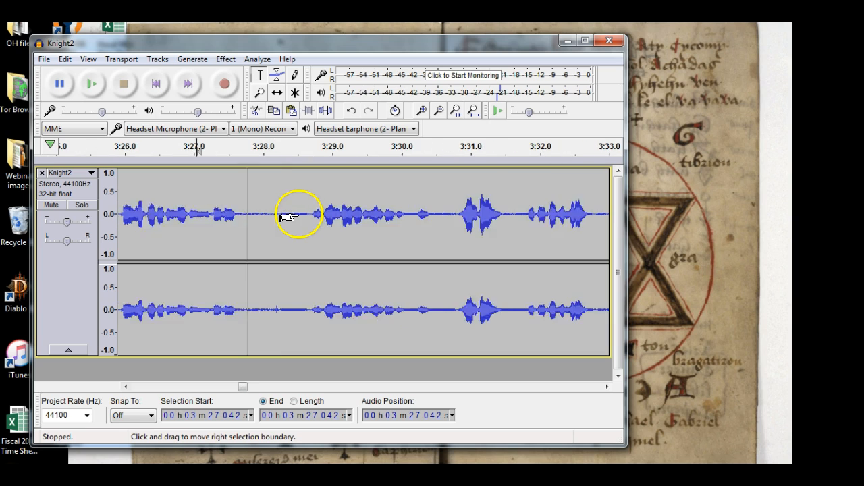
pyautogui.moveTo(177, 209); pyautogui.dragTo(320, 213)
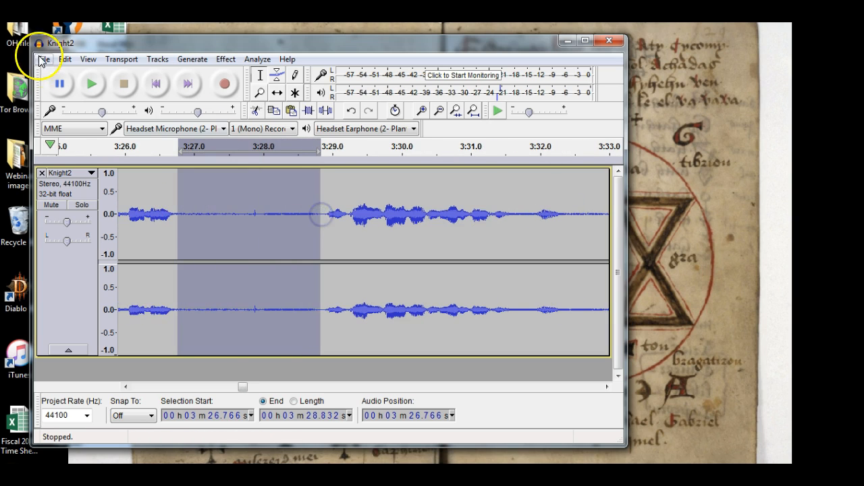
pyautogui.click(89, 83)
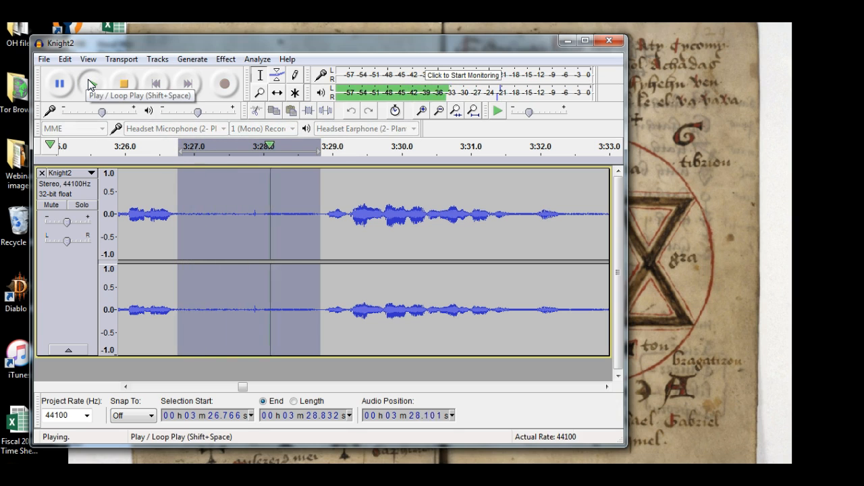
pyautogui.click(226, 59)
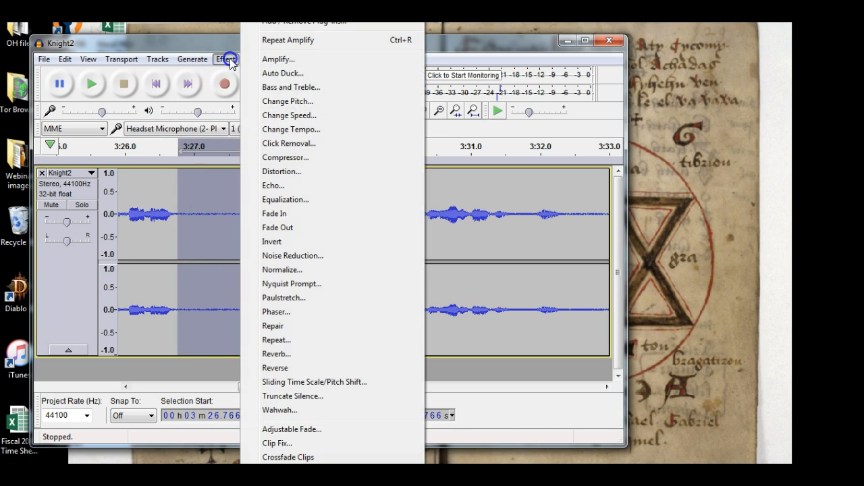
pyautogui.click(302, 258)
pyautogui.click(328, 183)
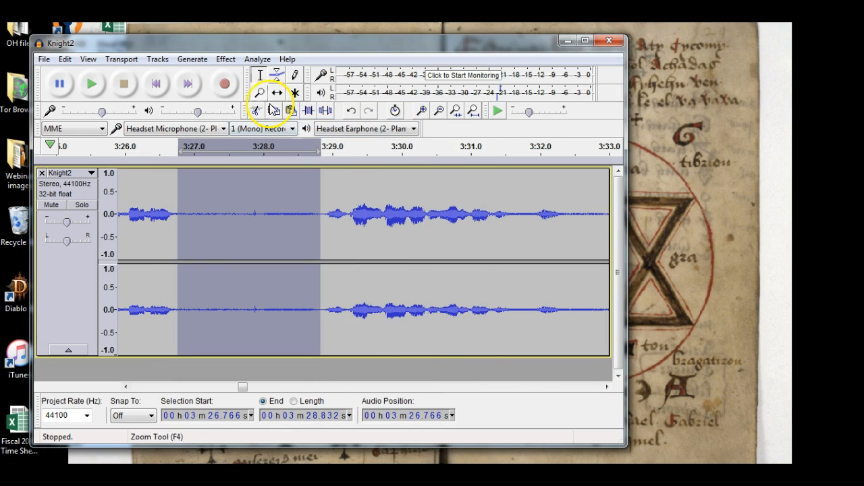
# - Repeat Noise Reduction on the selected quiet passage and on the entire Knight2 track
pyautogui.click(226, 59)
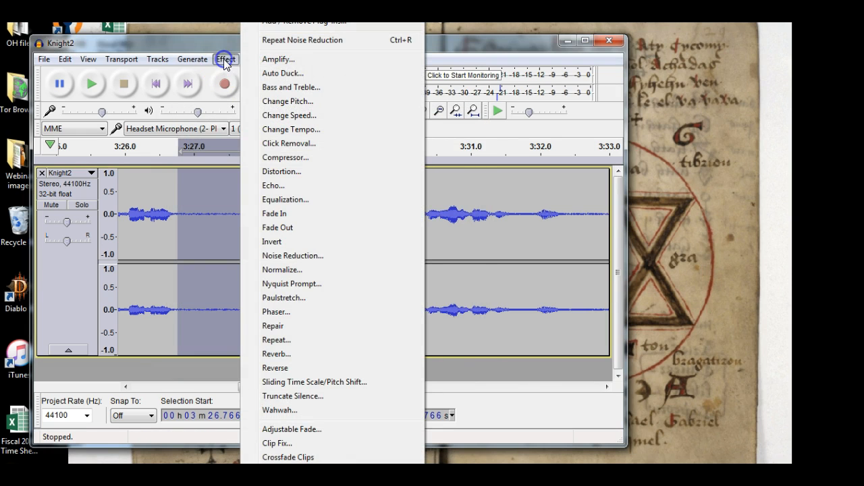
pyautogui.click(270, 43)
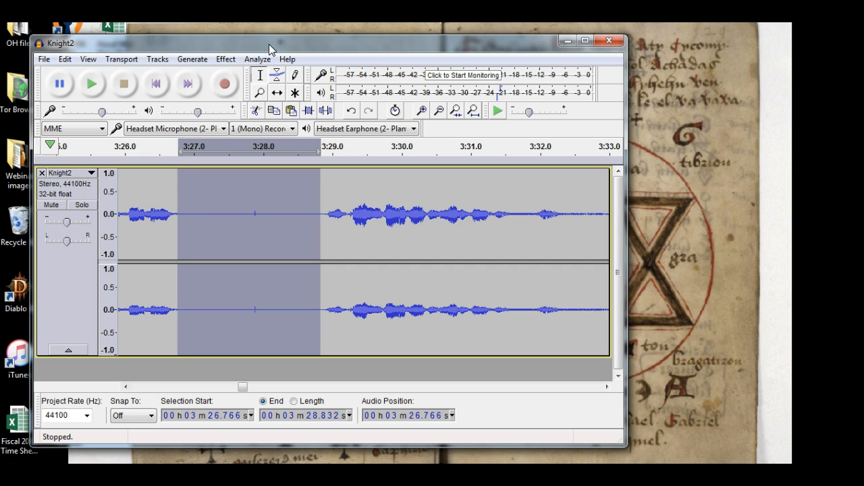
pyautogui.hotkey('ctrl', 'a')
pyautogui.click(226, 60)
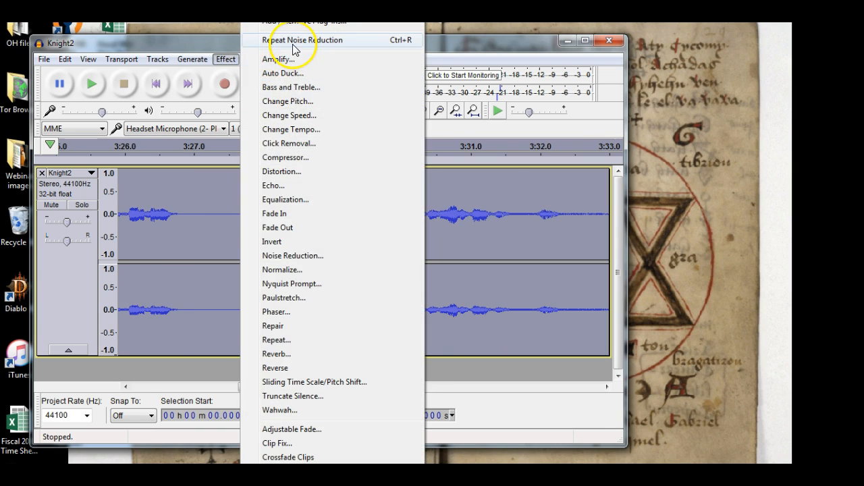
pyautogui.click(294, 45)
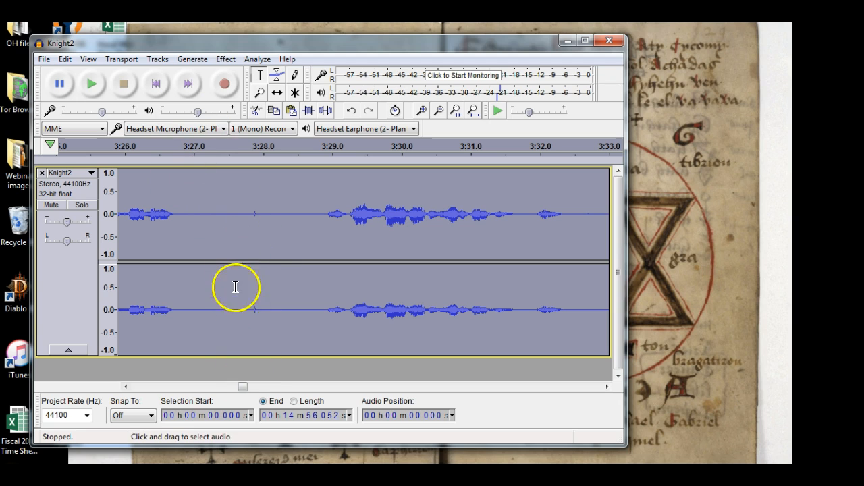
# - Play the opening seconds of the denoised Knight2 track twice to check the sound
pyautogui.click(92, 84)
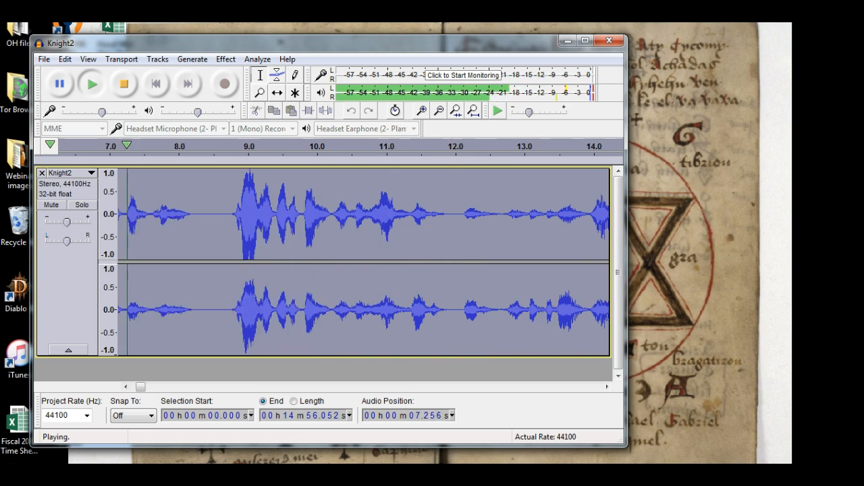
pyautogui.click(124, 84)
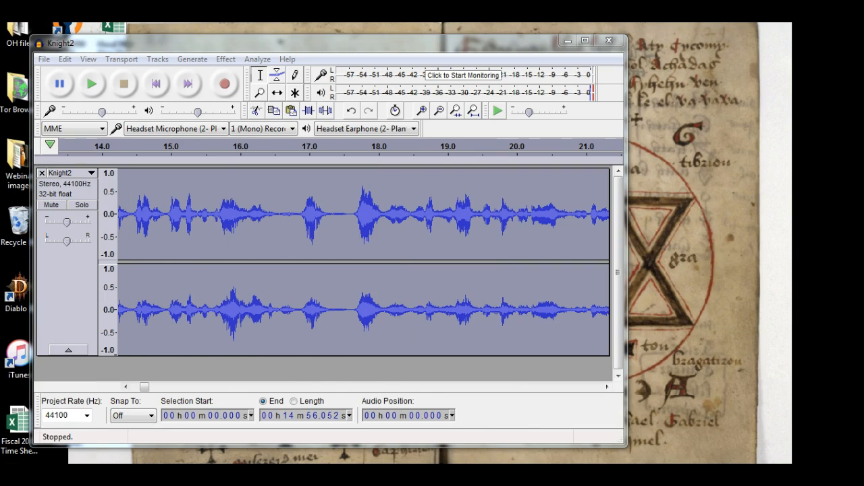
pyautogui.click(93, 84)
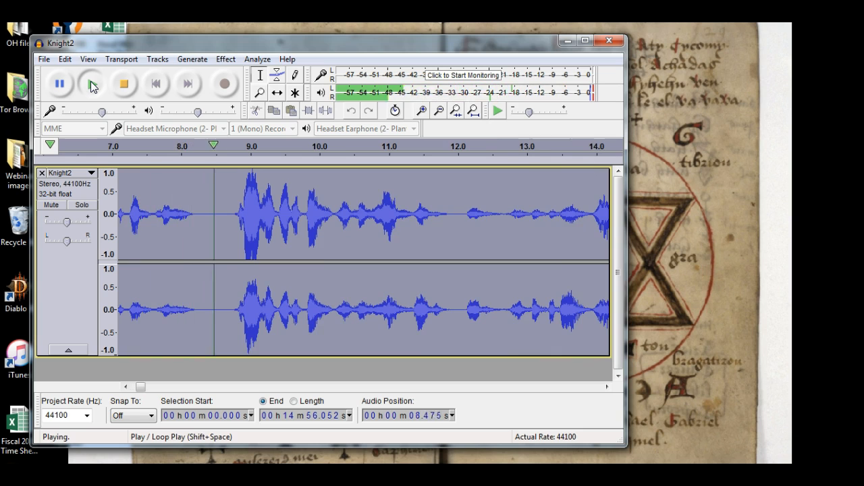
pyautogui.click(91, 84)
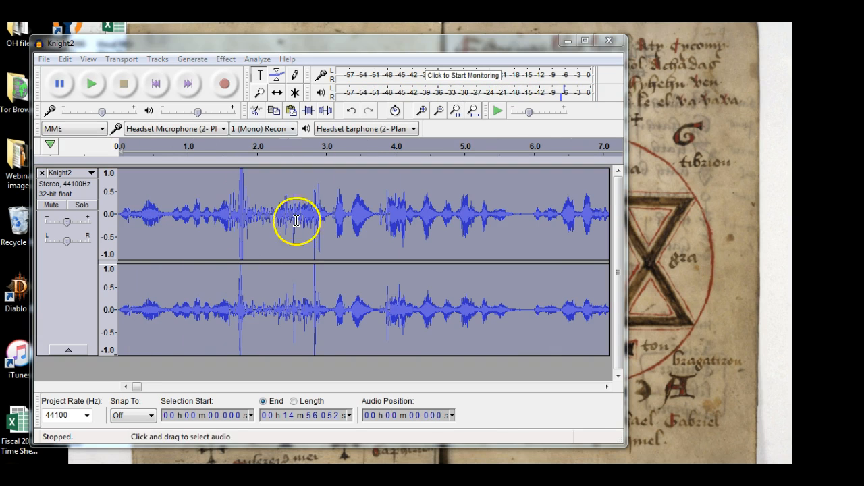
# - Listen to the denoised track from about 1:27.6
pyautogui.moveTo(139, 389); pyautogui.dragTo(180, 388)
pyautogui.click(270, 223)
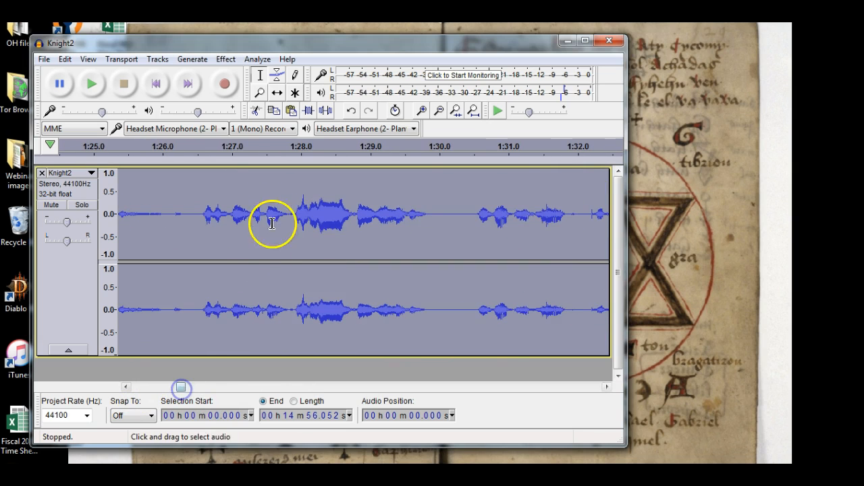
pyautogui.click(93, 84)
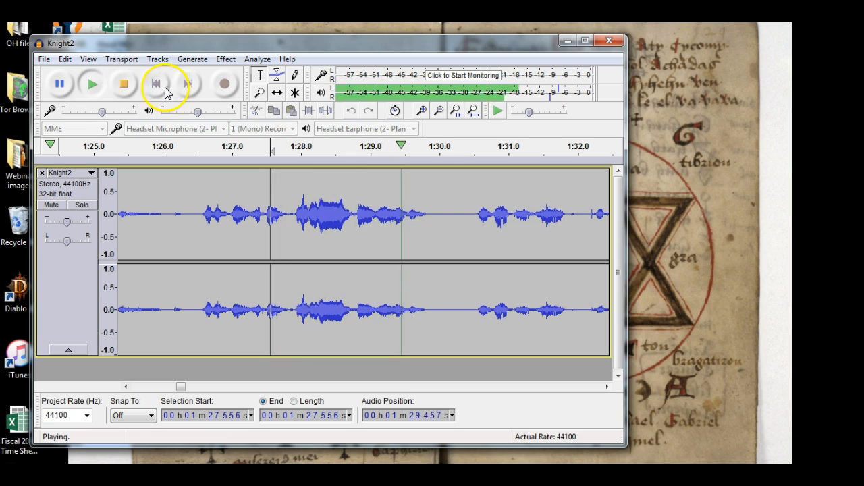
pyautogui.click(124, 84)
# - Inspect the waveform up to the end of the track and listen to it from about 9:23.6
pyautogui.scroll(-3, 343, 248)
pyautogui.scroll(-5, 339, 250)
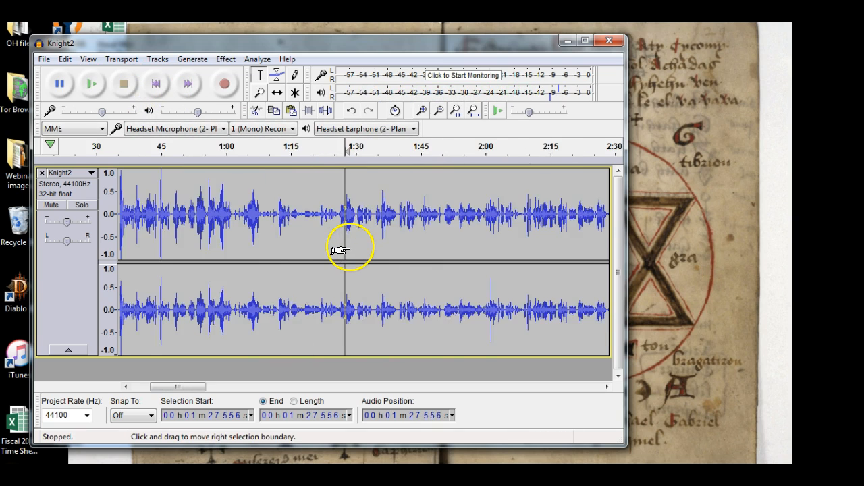
pyautogui.scroll(2, 339, 250)
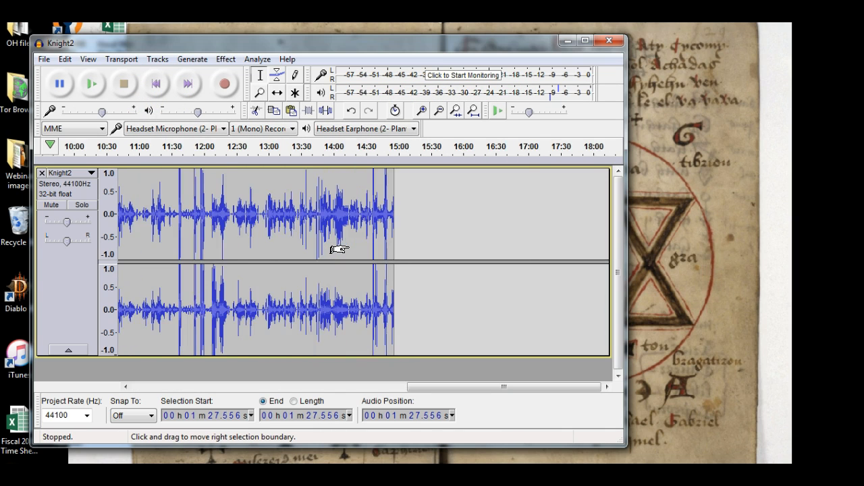
pyautogui.scroll(2, 339, 249)
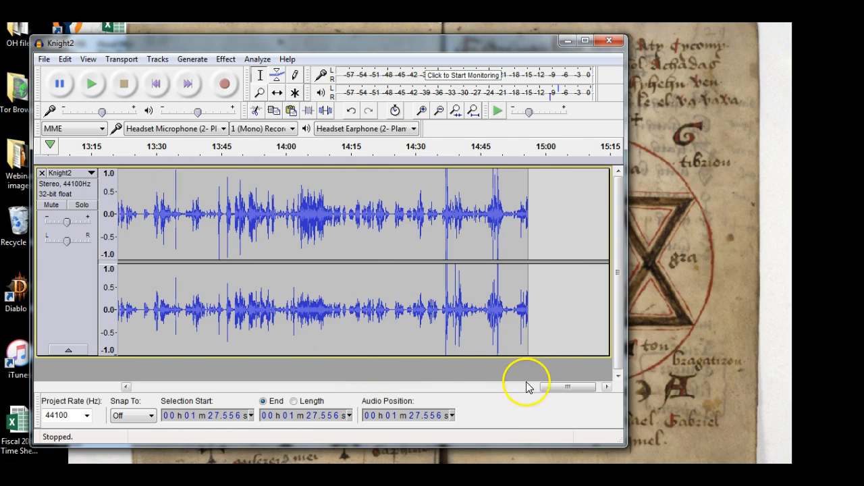
pyautogui.moveTo(567, 387); pyautogui.dragTo(434, 387)
pyautogui.click(231, 211)
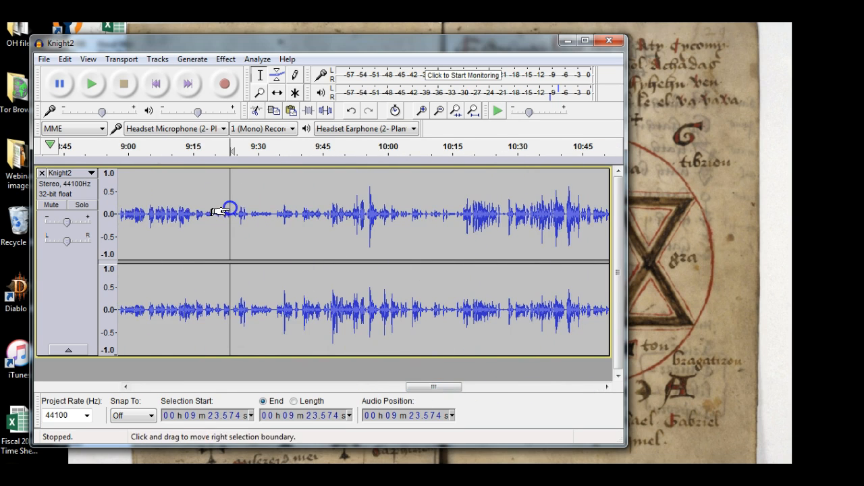
pyautogui.click(93, 84)
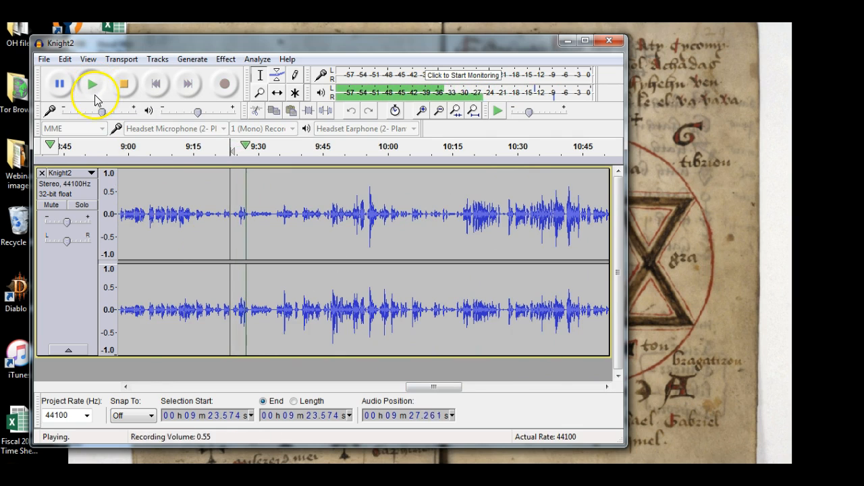
pyautogui.click(123, 83)
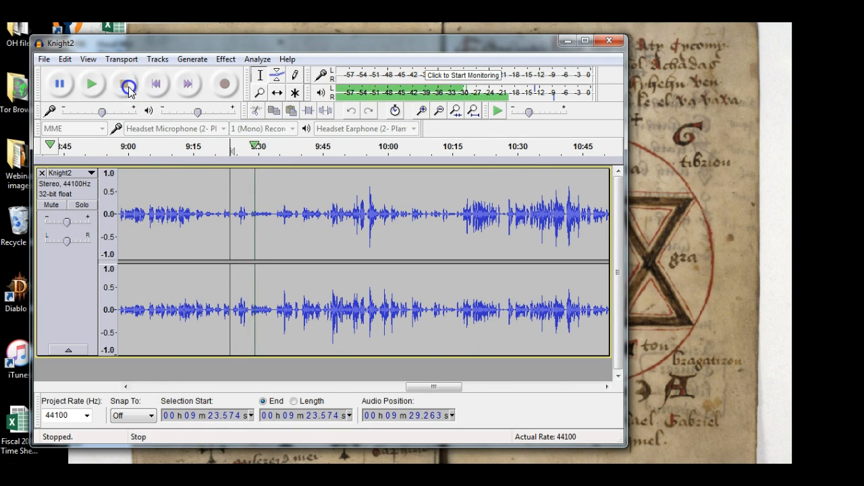
# - Listen to the track from about 10:02.5 and scrub ahead to about 10:30
pyautogui.click(400, 214)
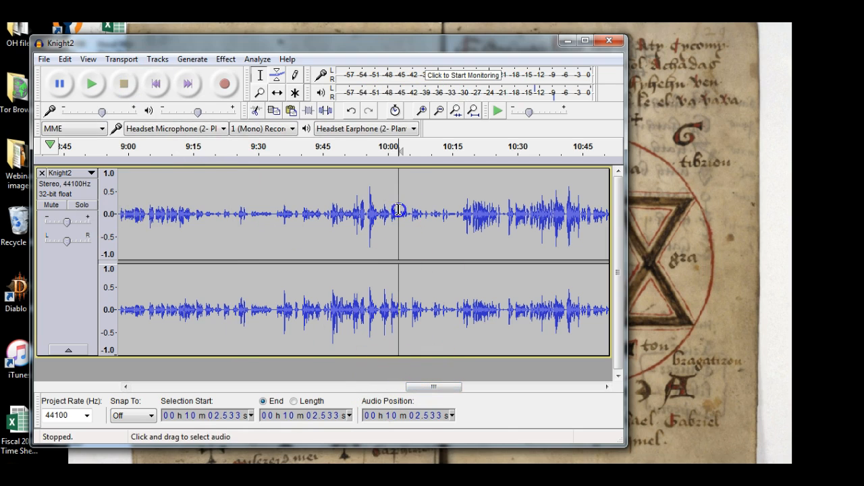
pyautogui.click(94, 87)
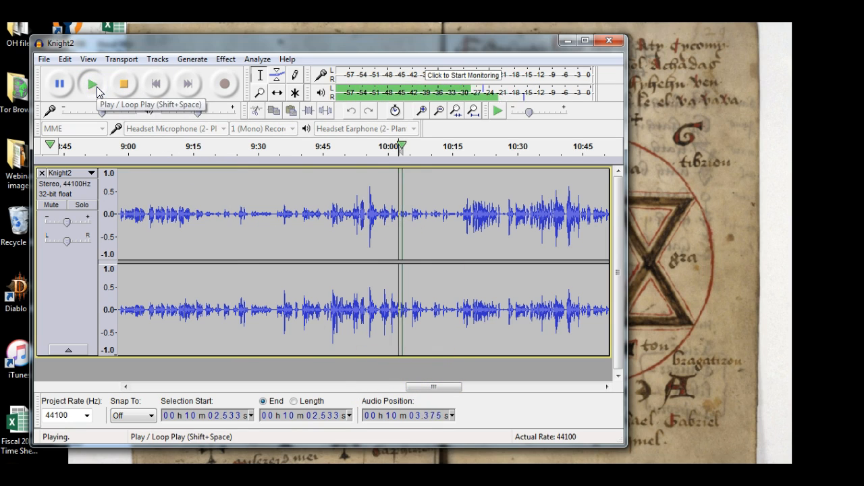
pyautogui.click(450, 162)
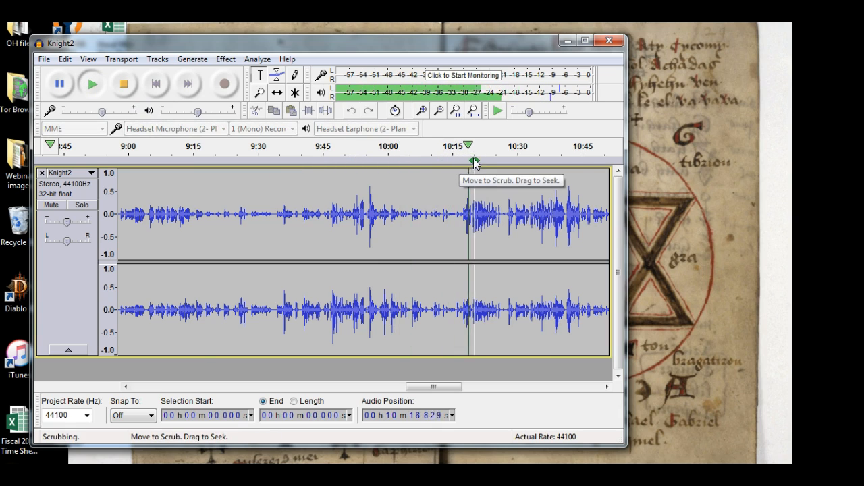
pyautogui.moveTo(493, 157); pyautogui.dragTo(514, 157)
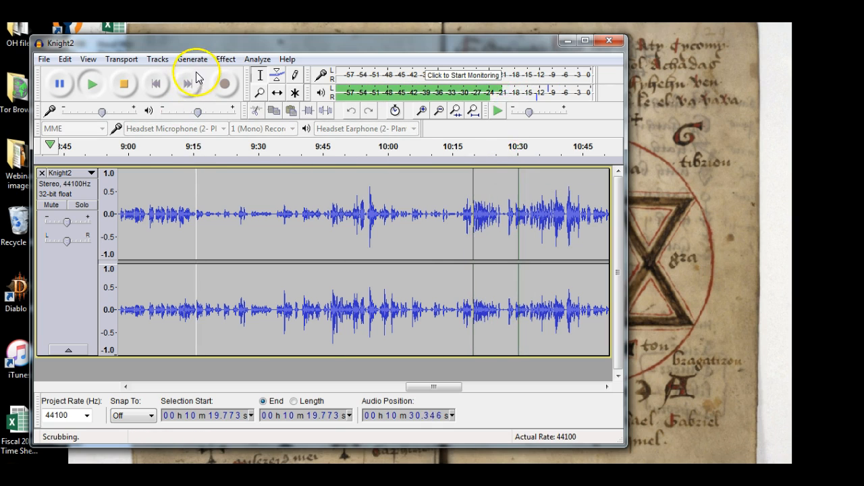
pyautogui.click(123, 84)
# - Listen to the closing section of the track from about 14:35.2
pyautogui.click(255, 60)
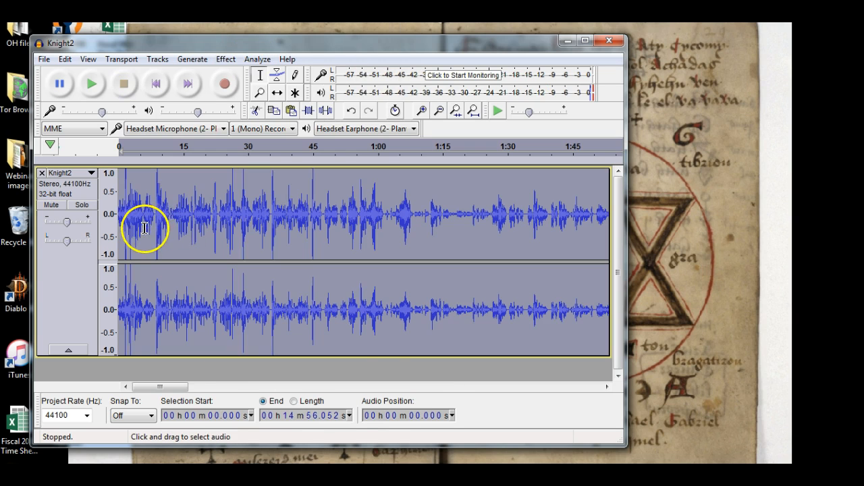
pyautogui.click(90, 85)
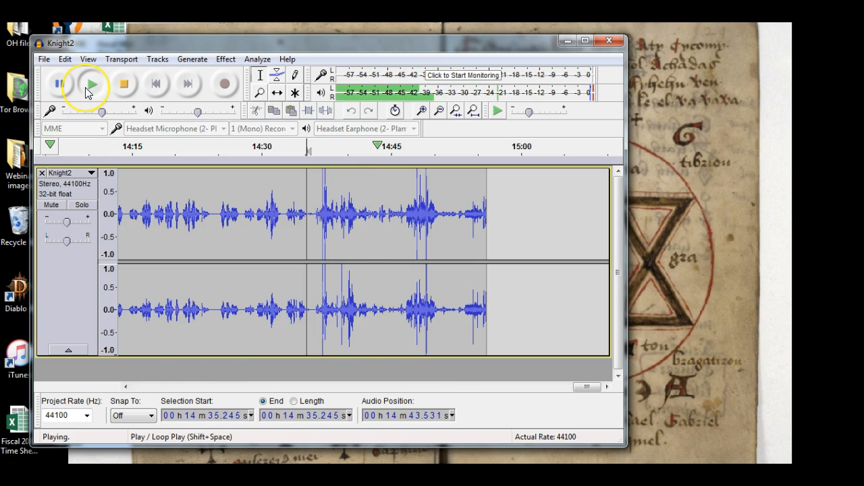
pyautogui.click(127, 86)
# - Export the audio to the Knight folder as "Knight2 cleaned and wav" in WAV (Microsoft) 32-bit float PCM format, accepting the metadata
pyautogui.click(43, 59)
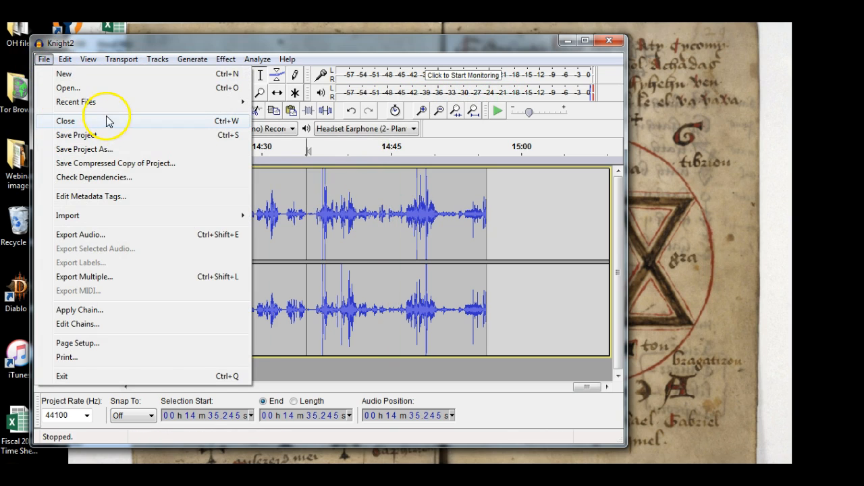
pyautogui.click(98, 234)
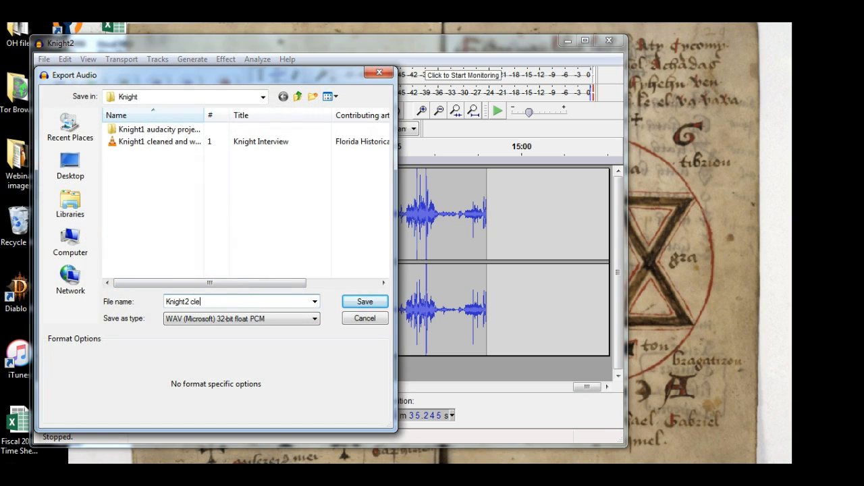
pyautogui.write('cleaned adn')
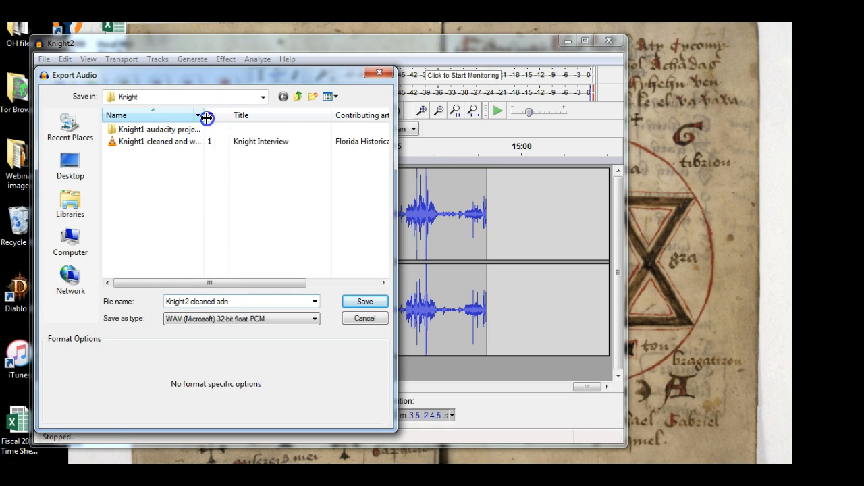
pyautogui.moveTo(206, 118); pyautogui.dragTo(284, 118)
pyautogui.click(243, 300)
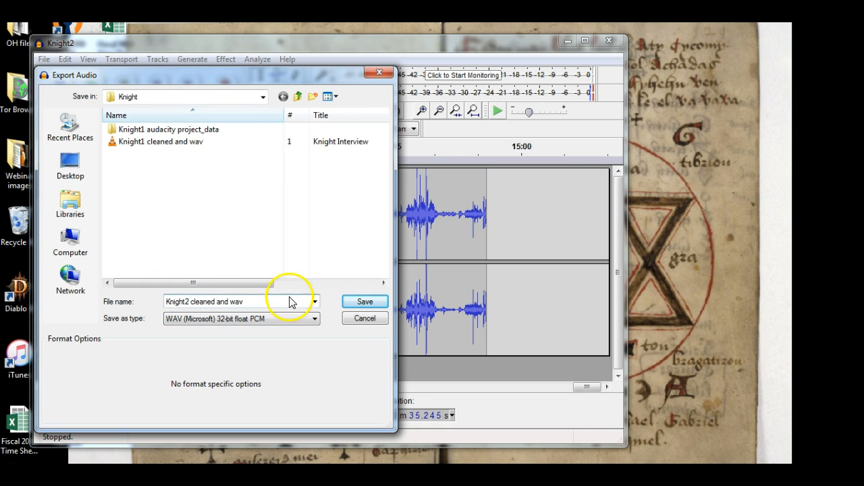
pyautogui.click(364, 302)
pyautogui.click(514, 347)
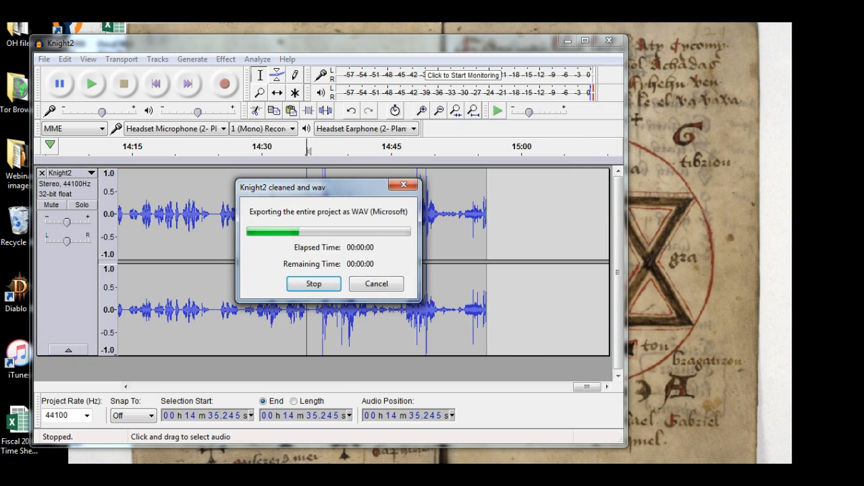
# - Close the Knight2 project and save it in the Knight folder as "Knight2 audacity project"
pyautogui.click(609, 41)
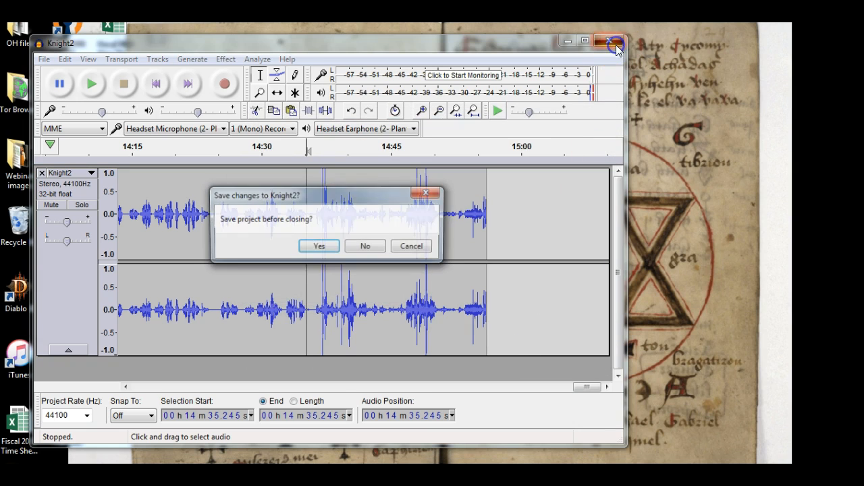
pyautogui.click(317, 249)
pyautogui.click(331, 279)
pyautogui.doubleClick(235, 400)
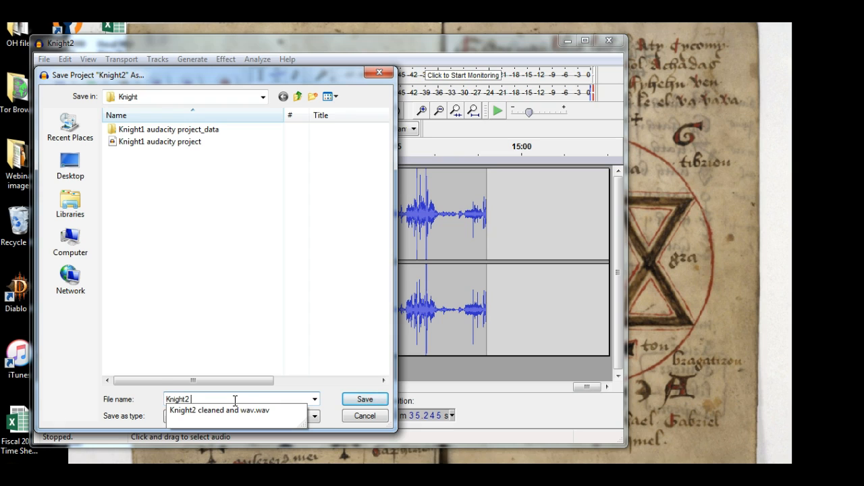
pyautogui.write('audacity project')
pyautogui.press('Return')
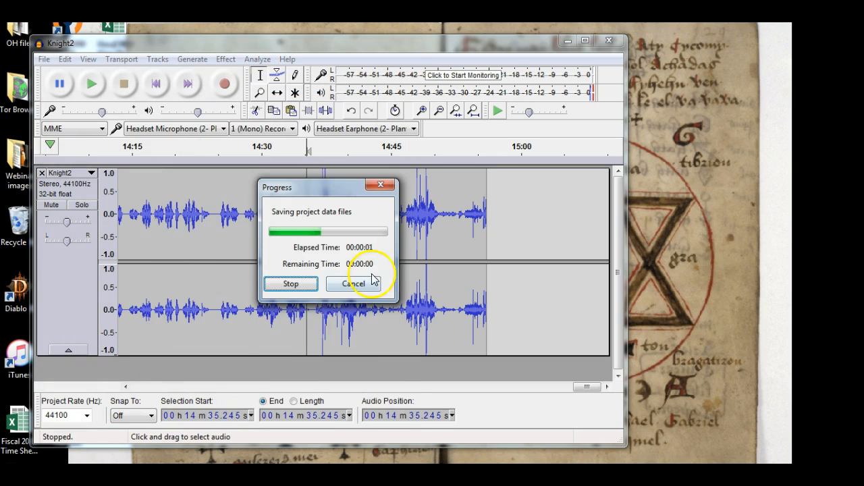